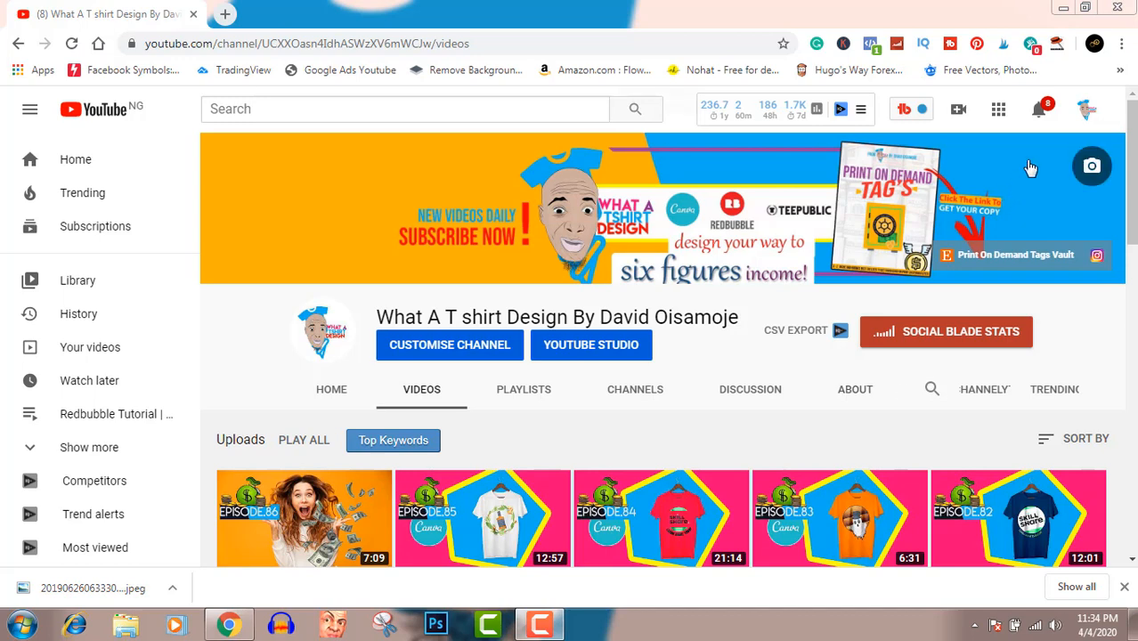
Step: Look through the YouTube channel's notifications for the latest comments and new subscribers
{"action": "left_click", "coordinate": [1043, 110]}
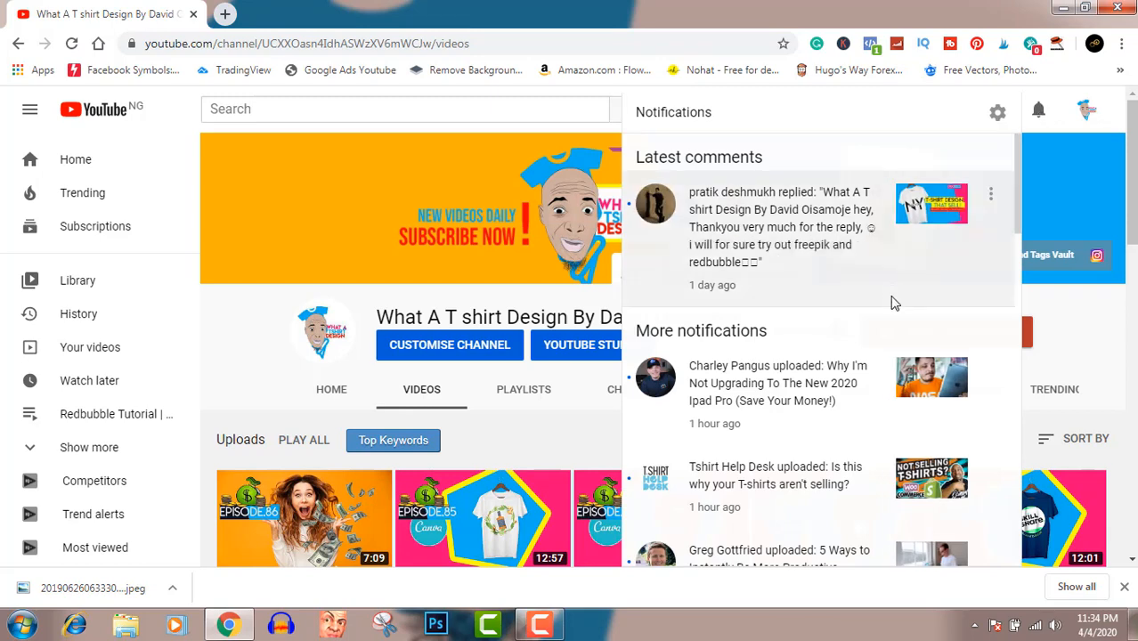
{"action": "scroll", "coordinate": [893, 334], "scroll_direction": "down", "scroll_amount": 2}
{"action": "scroll", "coordinate": [893, 334], "scroll_direction": "down", "scroll_amount": 3}
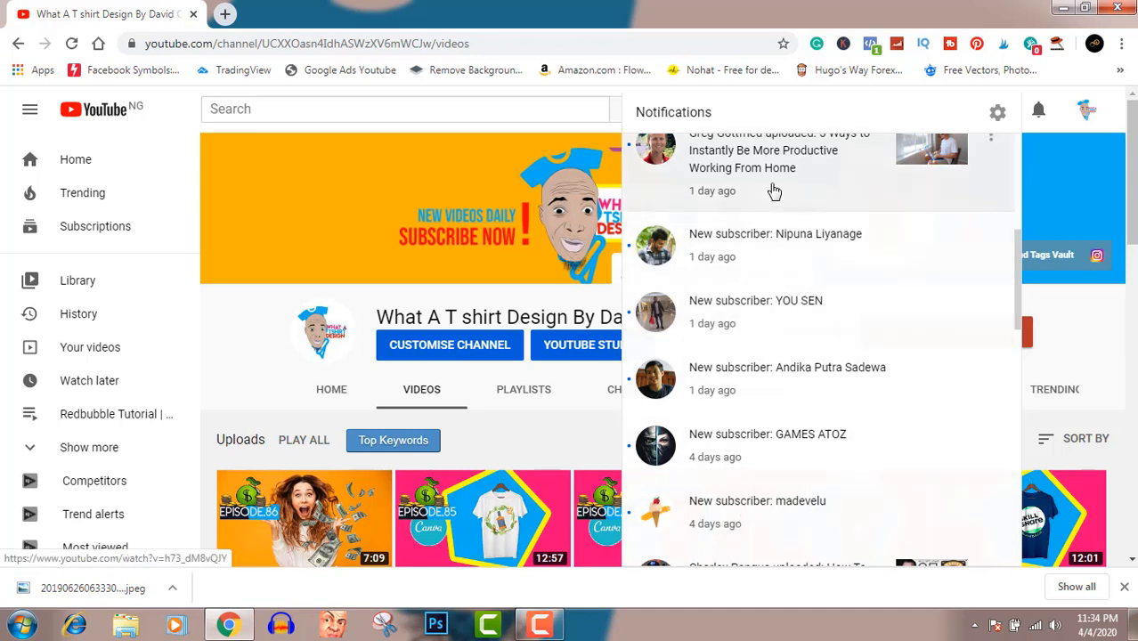
Step: Open Canva in a new browser tab and create a blank custom design of 4500 × 5400 px
{"action": "left_click", "coordinate": [226, 15]}
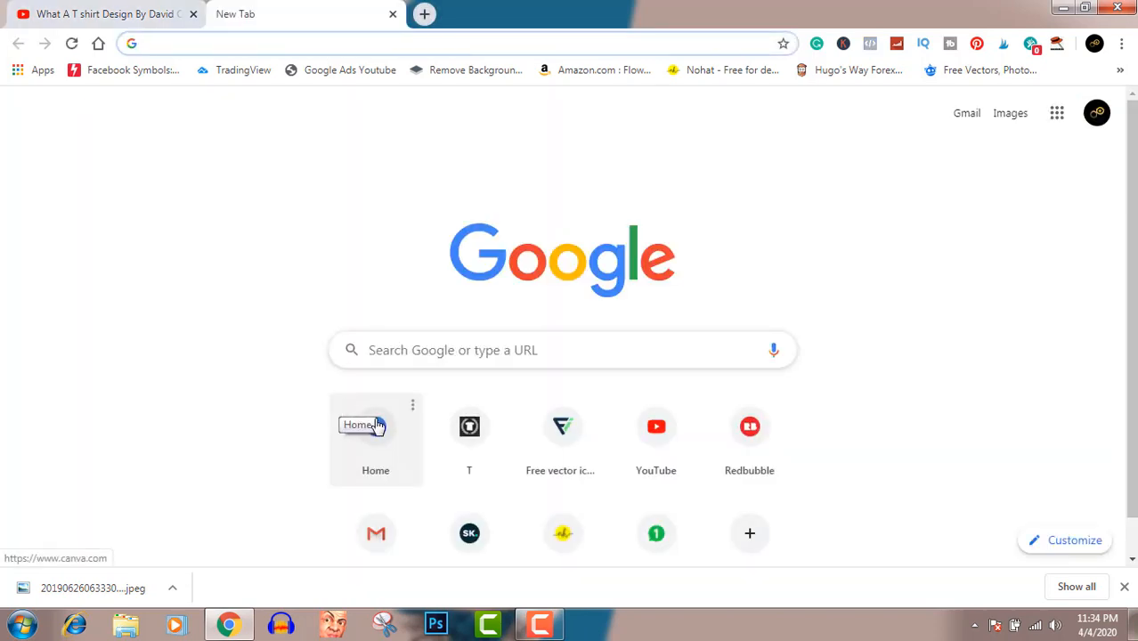
{"action": "left_click", "coordinate": [375, 427]}
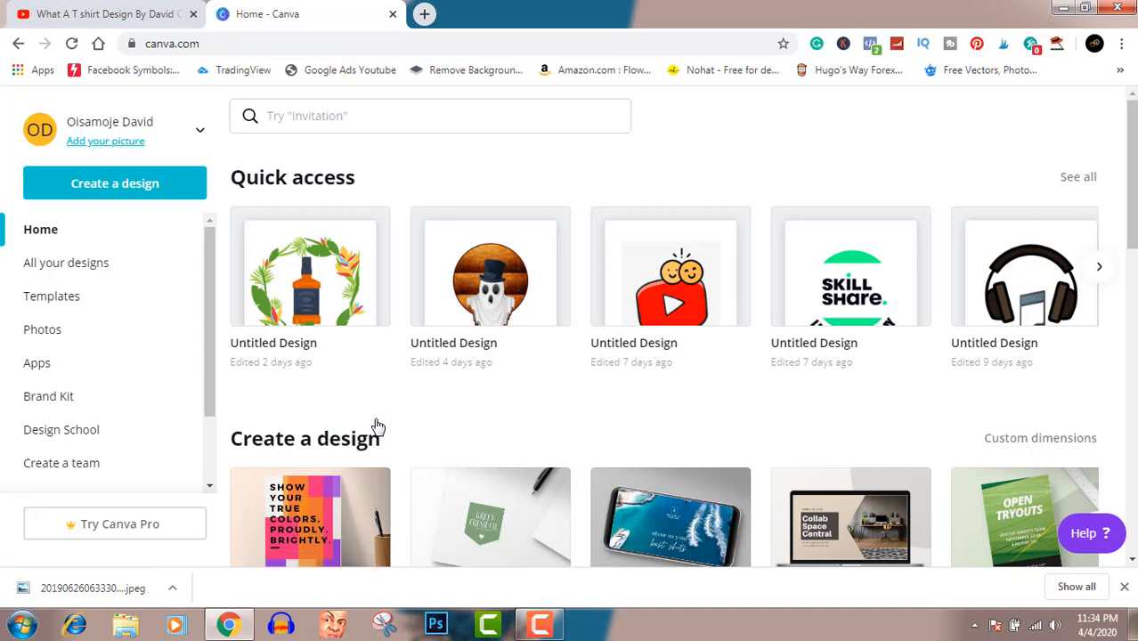
{"action": "left_click", "coordinate": [148, 183]}
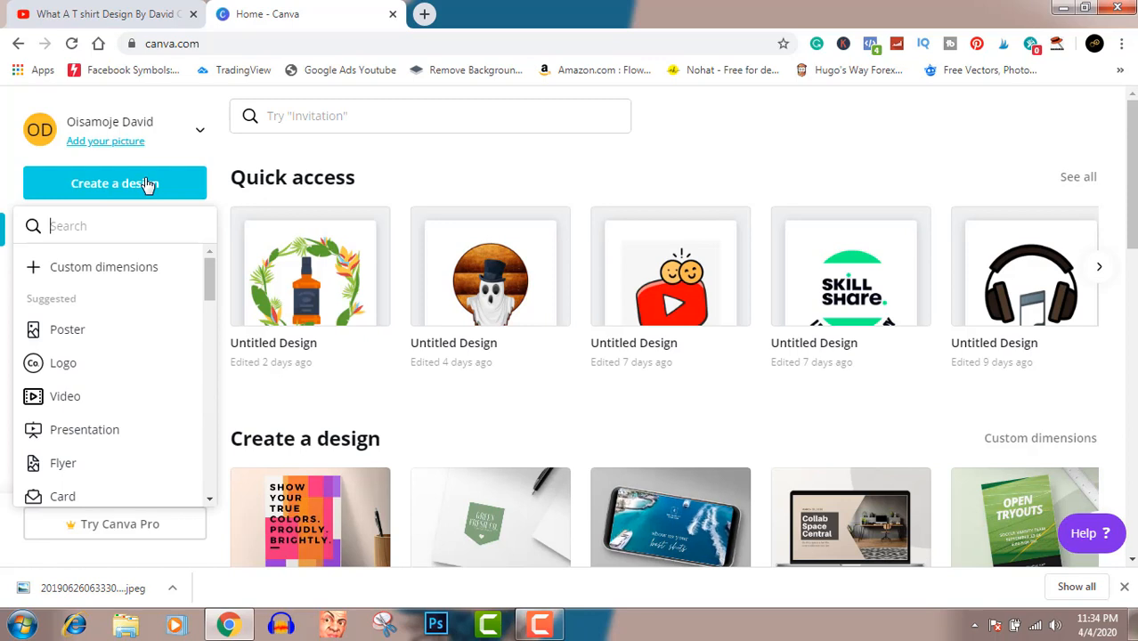
{"action": "left_click", "coordinate": [134, 276]}
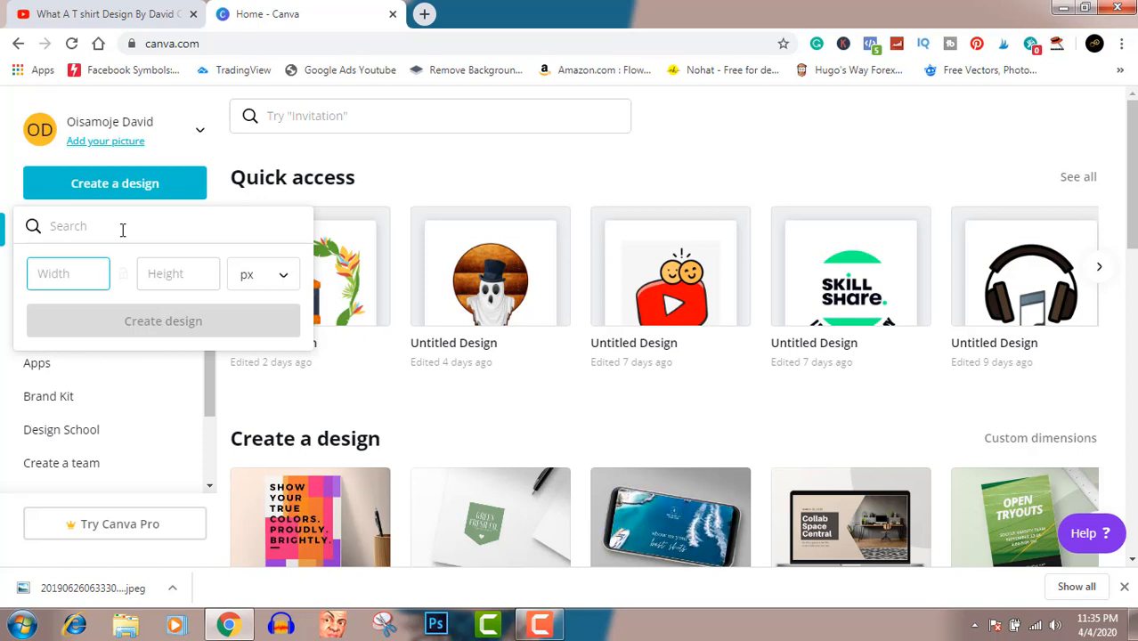
{"action": "type", "text": "4500"}
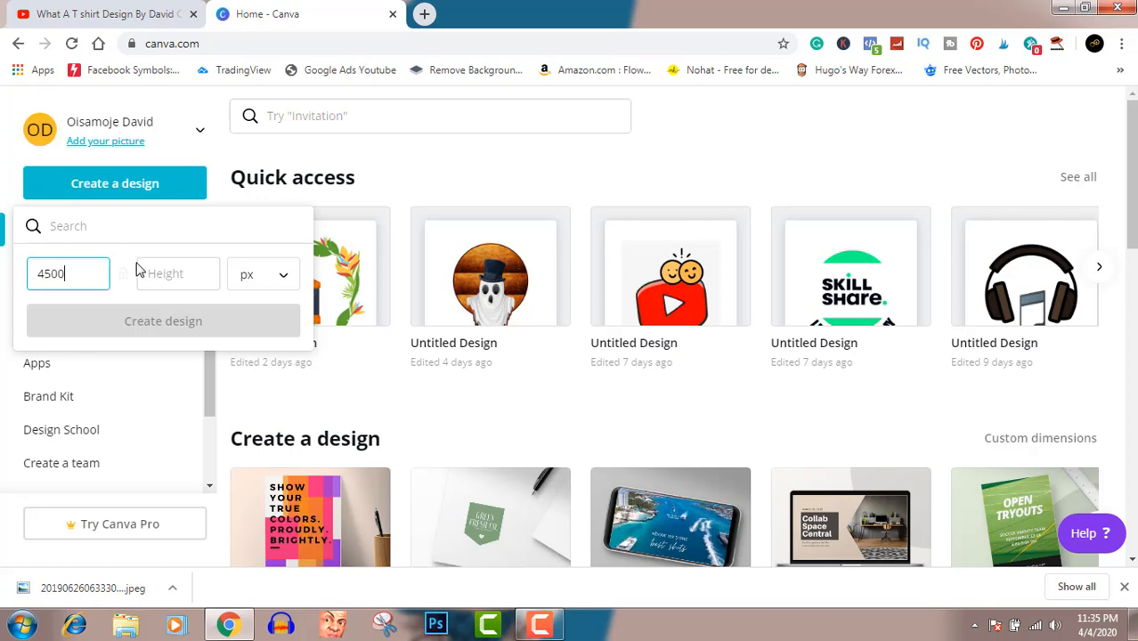
{"action": "left_click", "coordinate": [160, 278]}
{"action": "type", "text": "54"}
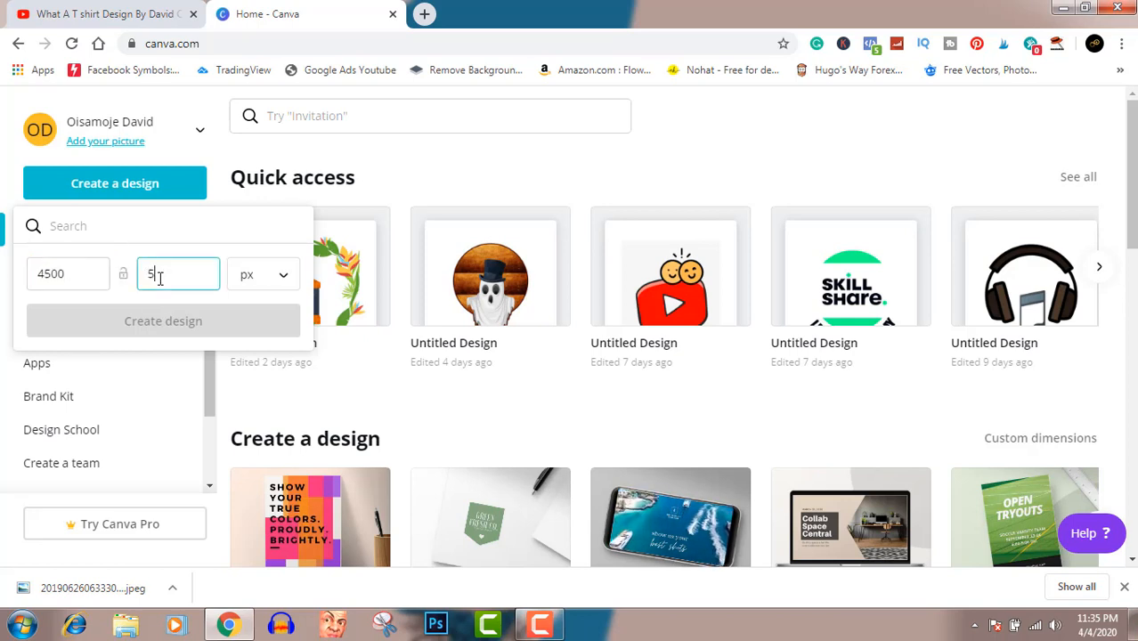
{"action": "type", "text": "00"}
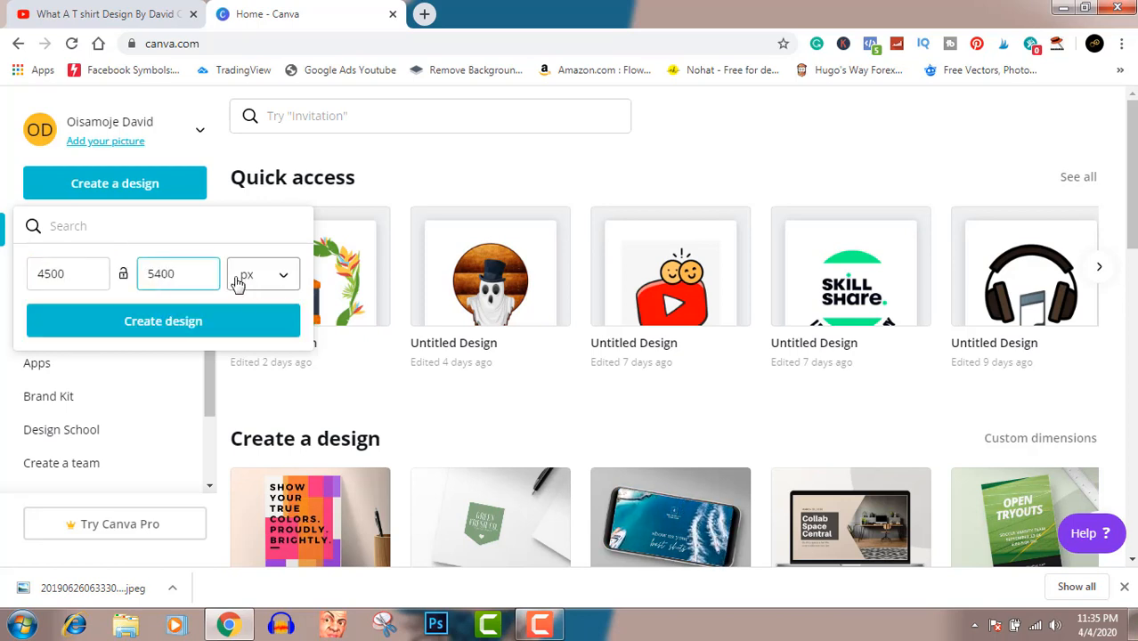
{"action": "left_click", "coordinate": [163, 321]}
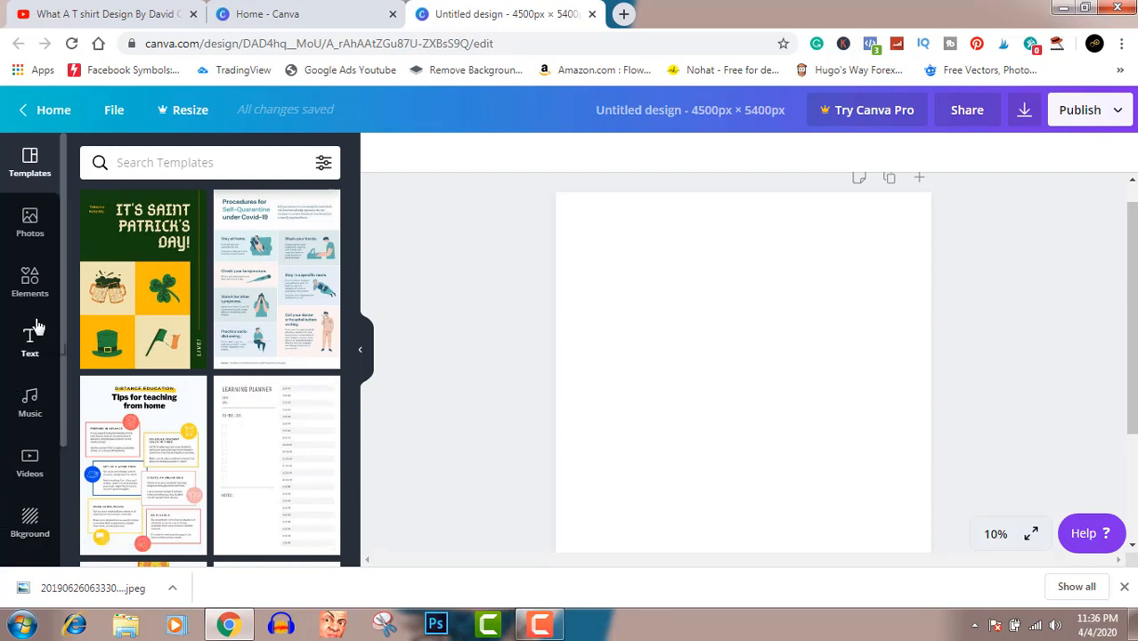
{"action": "scroll", "coordinate": [36, 325], "scroll_direction": "down", "scroll_amount": 2}
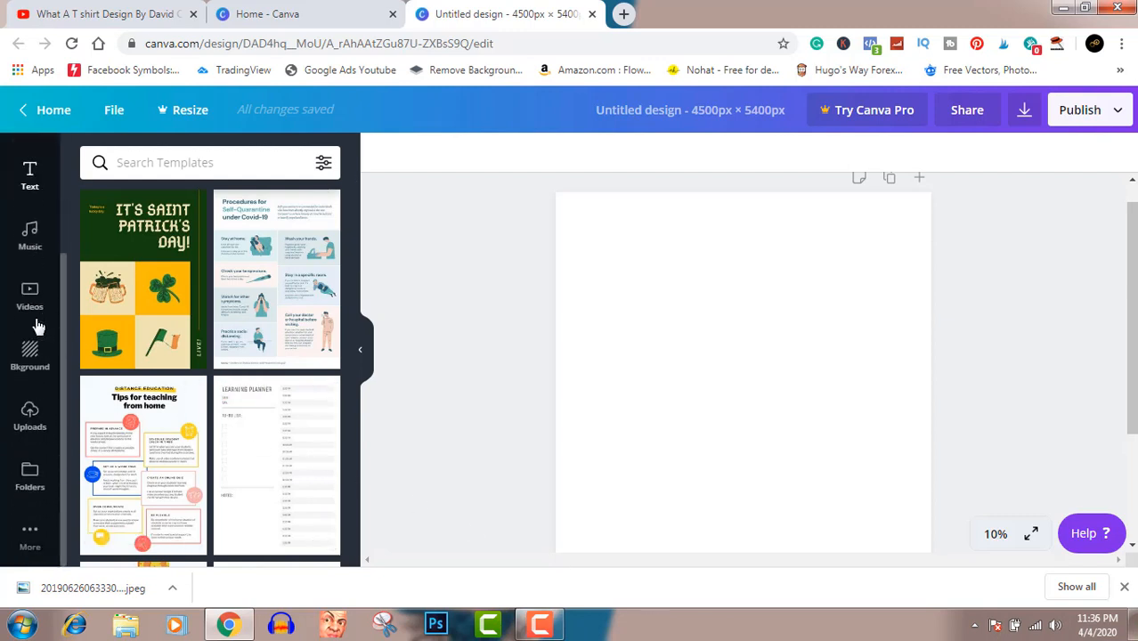
{"action": "left_click", "coordinate": [38, 430]}
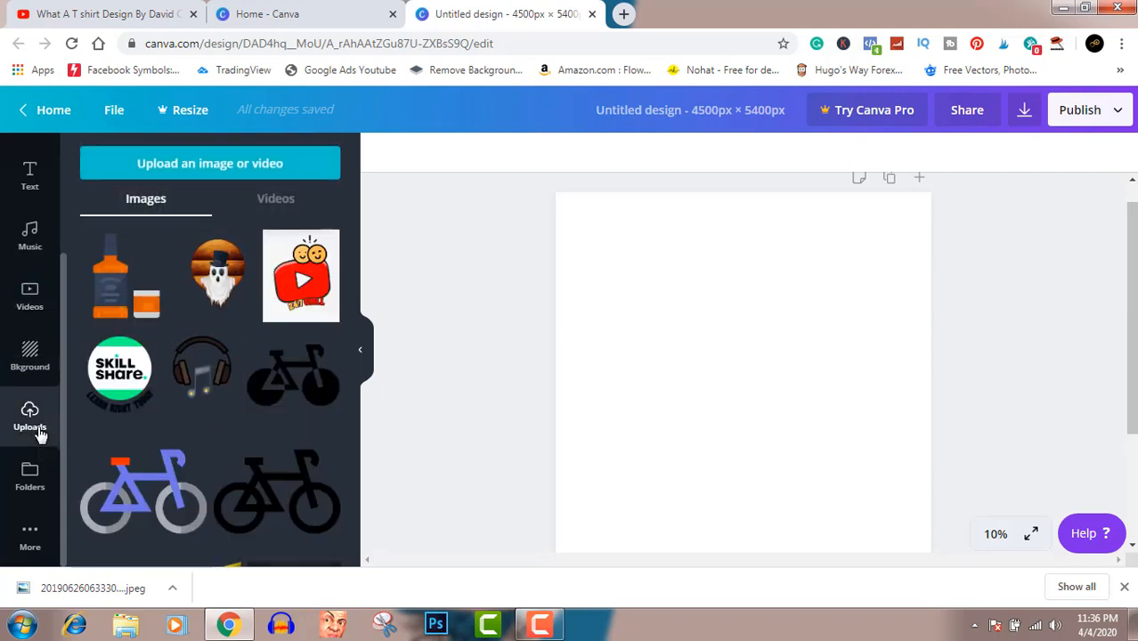
{"action": "left_click", "coordinate": [206, 171]}
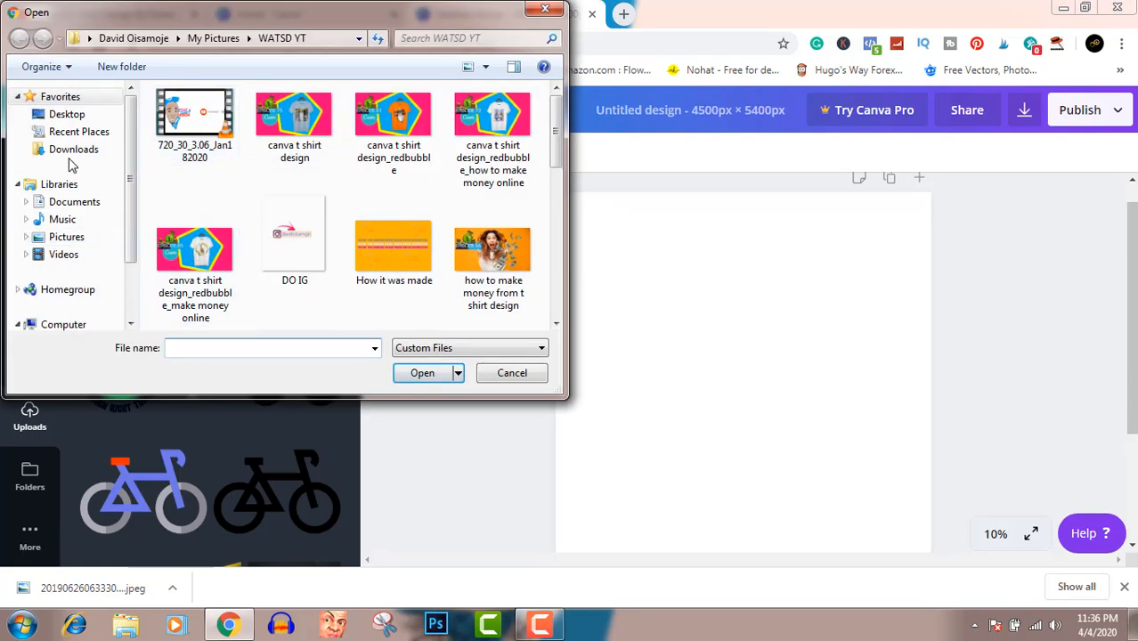
{"action": "left_click", "coordinate": [72, 152]}
{"action": "left_click", "coordinate": [283, 242]}
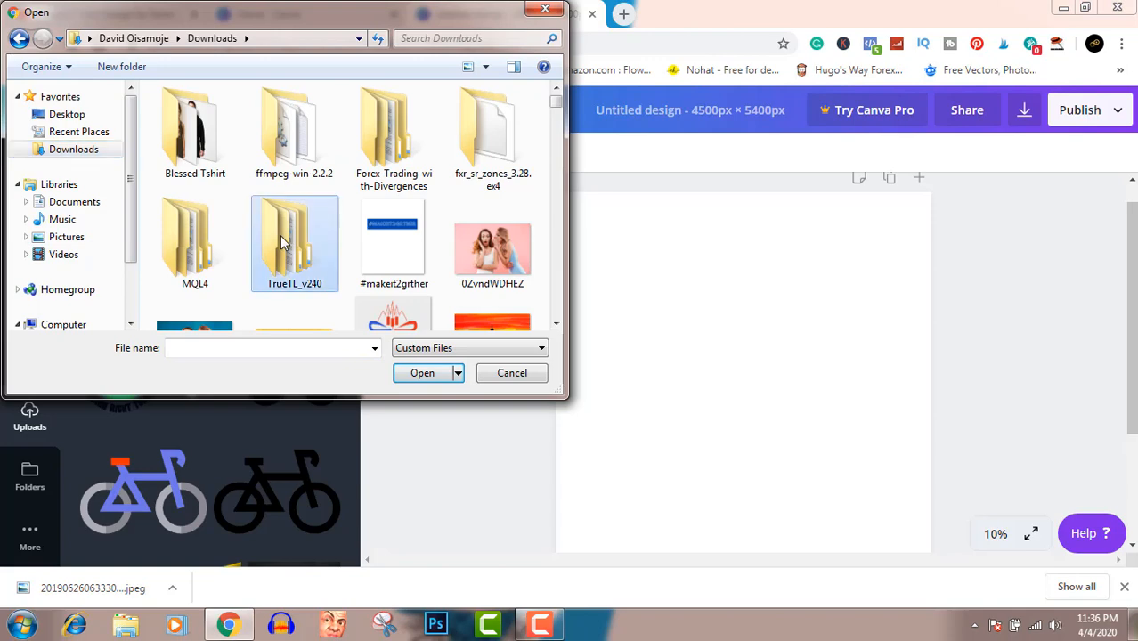
{"action": "type", "text": "20"}
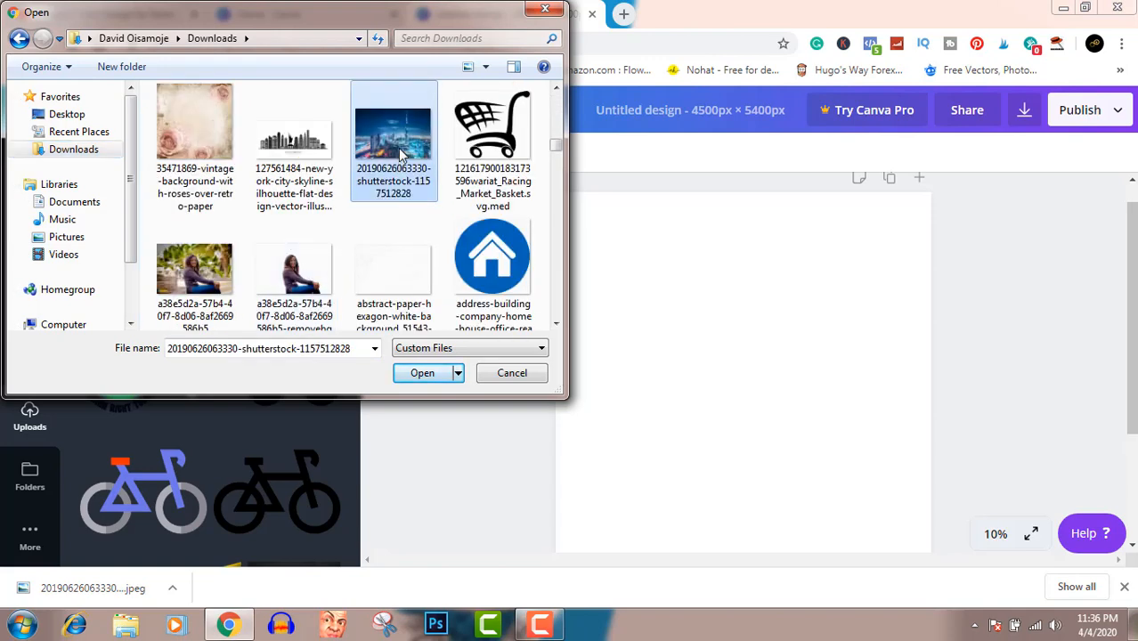
{"action": "left_click", "coordinate": [422, 374]}
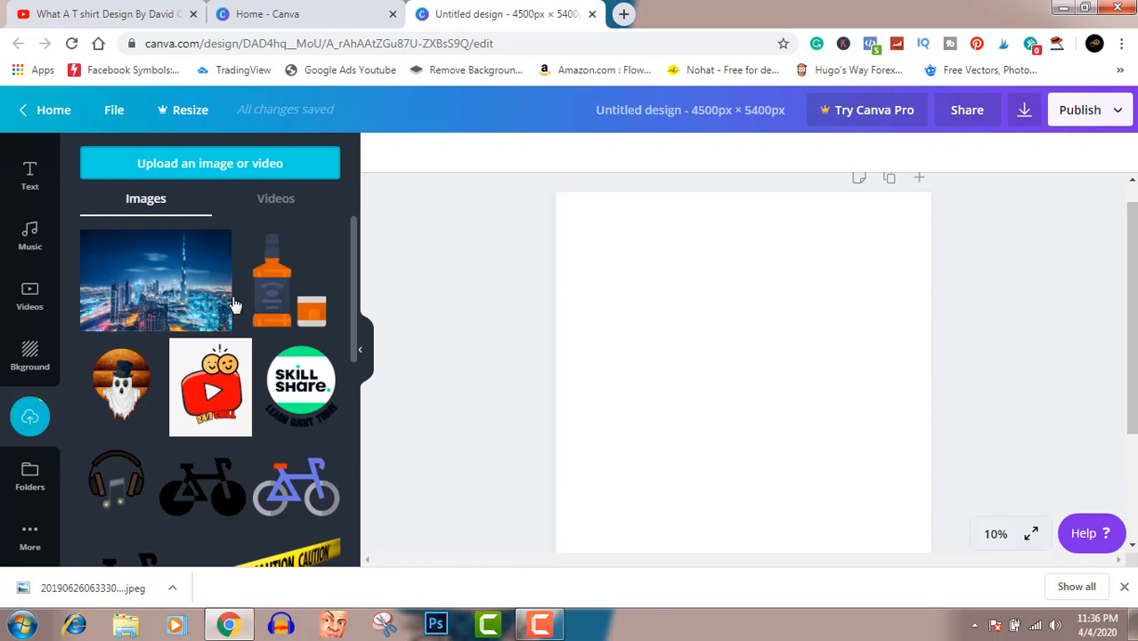
Step: Place the uploaded city skyline photo on the page, enlarge it and centre it horizontally
{"action": "left_click", "coordinate": [182, 303]}
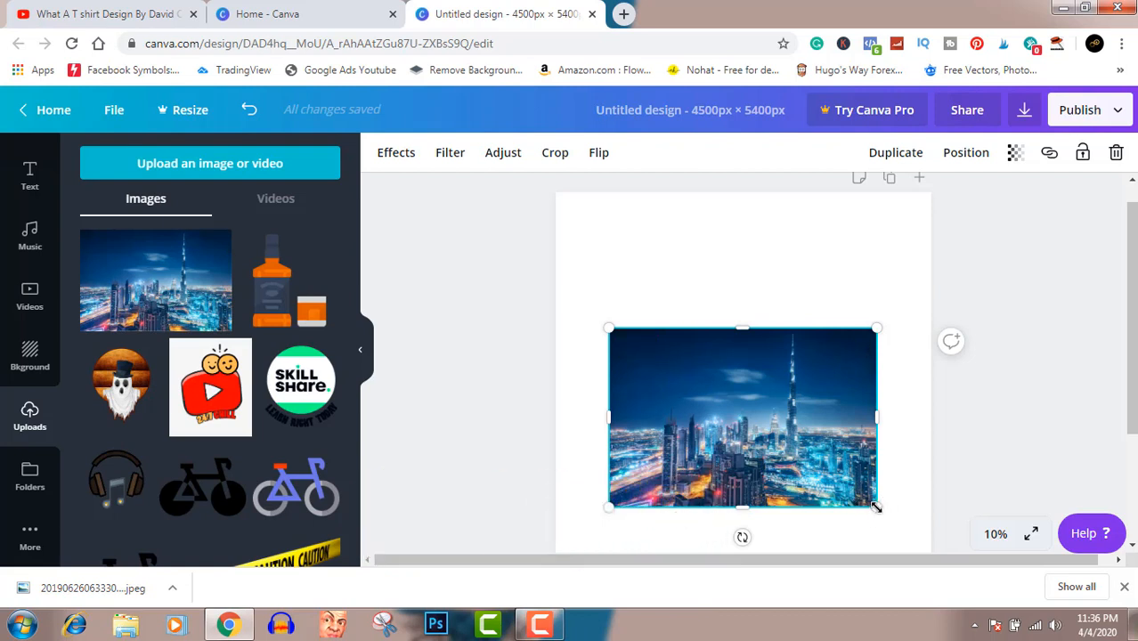
{"action": "left_click_drag", "start_coordinate": [876, 506], "coordinate": [915, 531]}
{"action": "mouse_move", "coordinate": [838, 429]}
{"action": "left_mouse_down"}
{"action": "mouse_move", "coordinate": [823, 426]}
{"action": "mouse_move", "coordinate": [828, 407]}
{"action": "mouse_move", "coordinate": [828, 417]}
{"action": "left_mouse_up"}
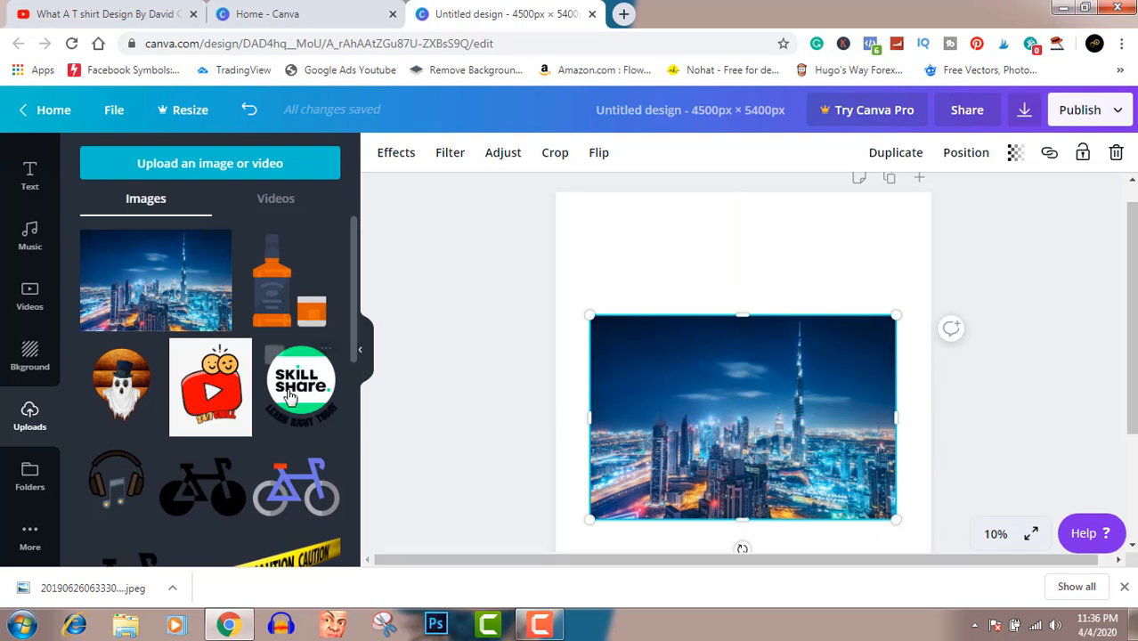
Step: Add the "BABY BOY!" font combination, enlarge it to a heading size of about 605 and move it over the photo's upper-left corner
{"action": "left_click", "coordinate": [26, 188]}
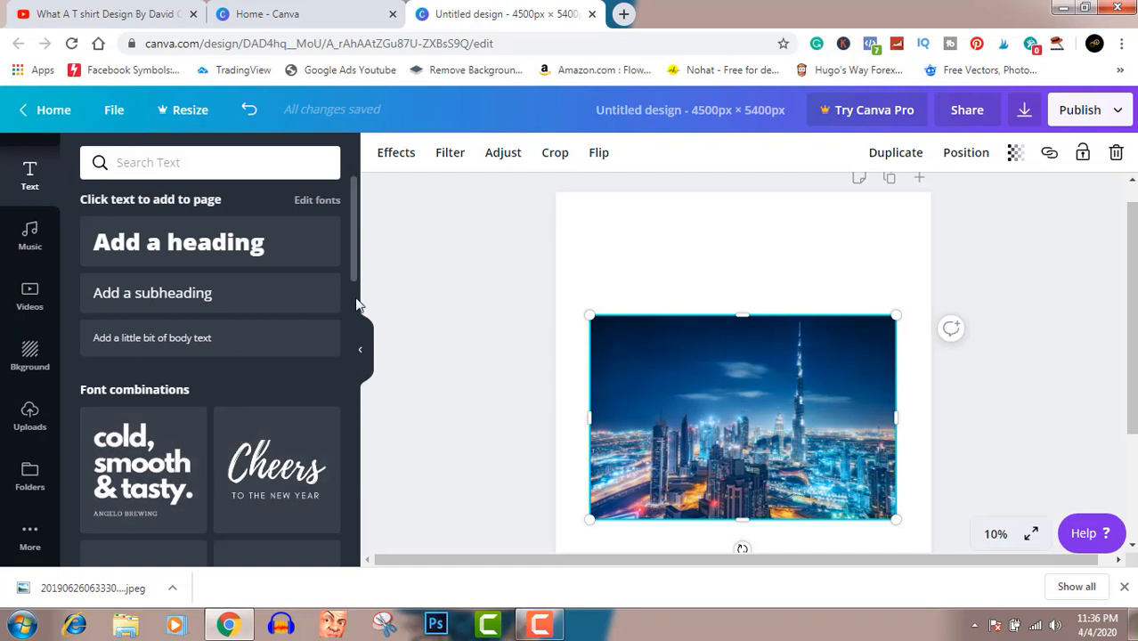
{"action": "left_click_drag", "start_coordinate": [354, 273], "coordinate": [364, 424]}
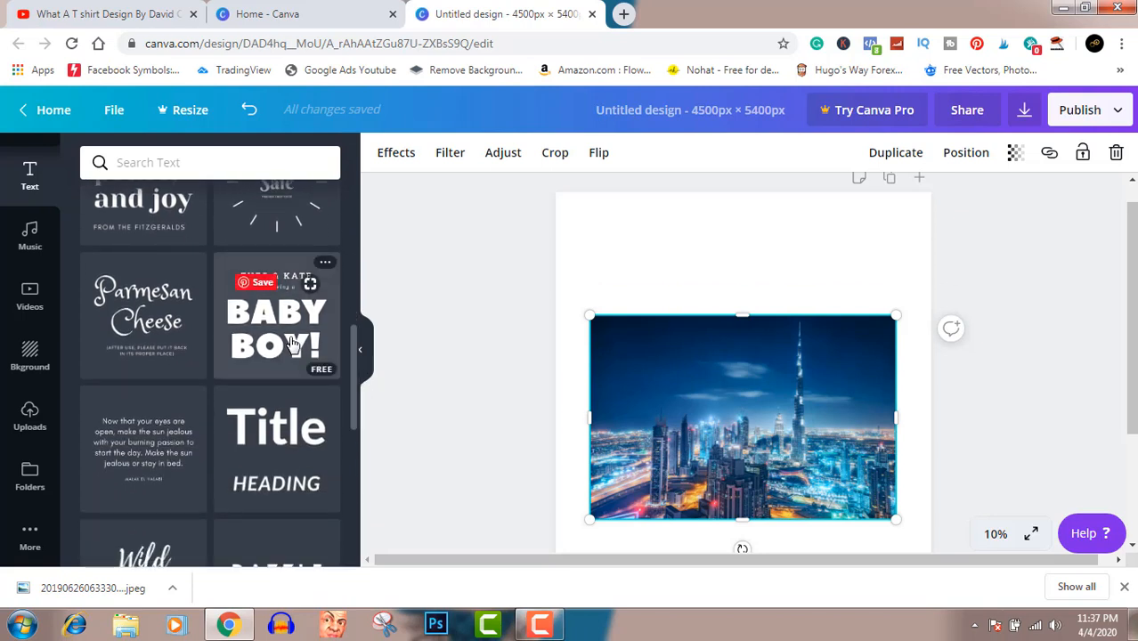
{"action": "left_click", "coordinate": [292, 346]}
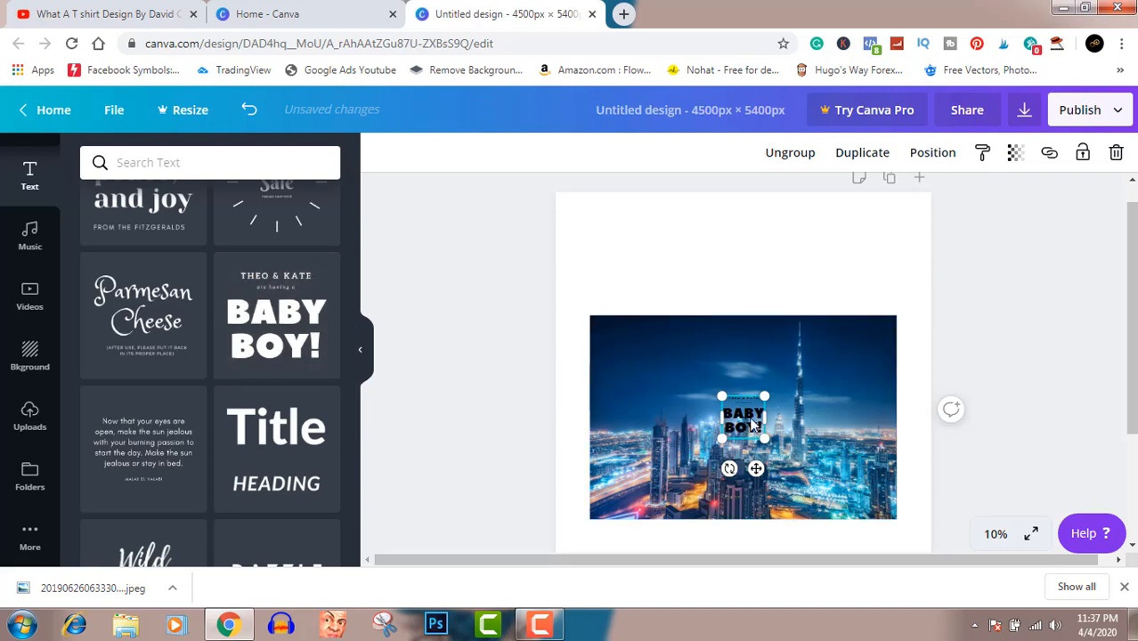
{"action": "left_click_drag", "start_coordinate": [888, 508], "coordinate": [916, 558]}
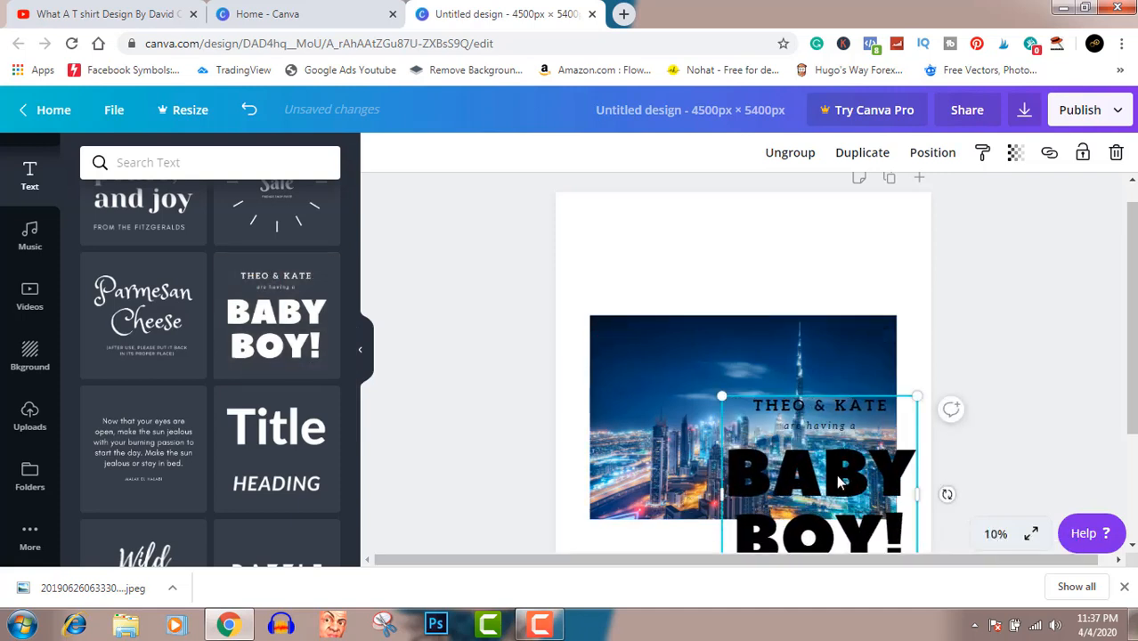
{"action": "left_click_drag", "start_coordinate": [833, 472], "coordinate": [684, 304]}
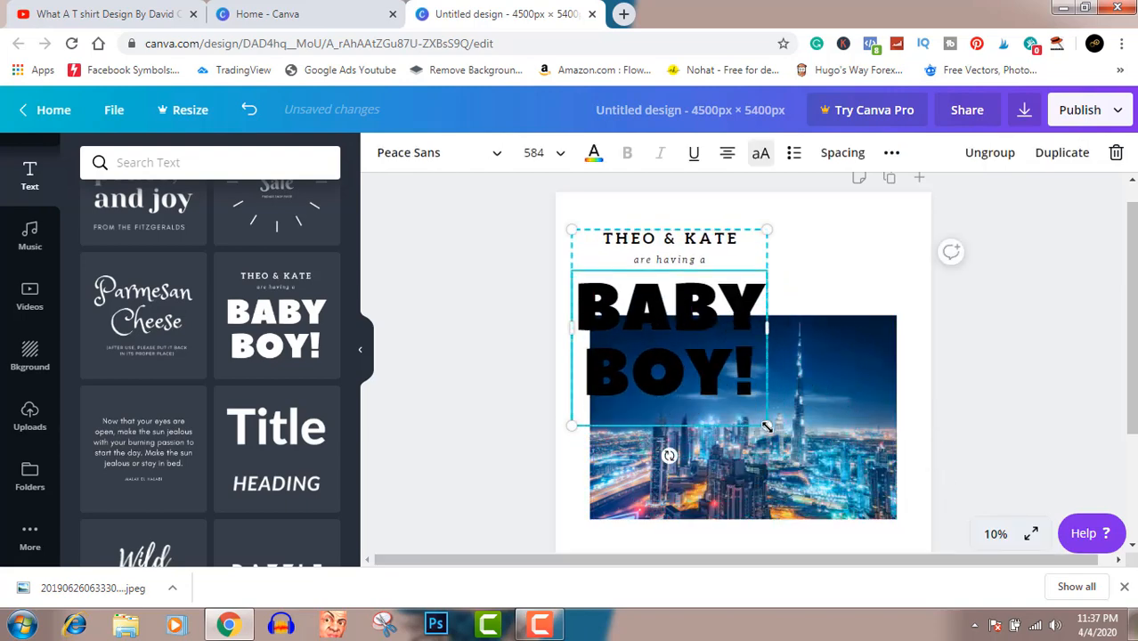
{"action": "mouse_move", "coordinate": [780, 443]}
{"action": "left_mouse_down"}
{"action": "mouse_move", "coordinate": [810, 464]}
{"action": "mouse_move", "coordinate": [775, 434]}
{"action": "left_mouse_up"}
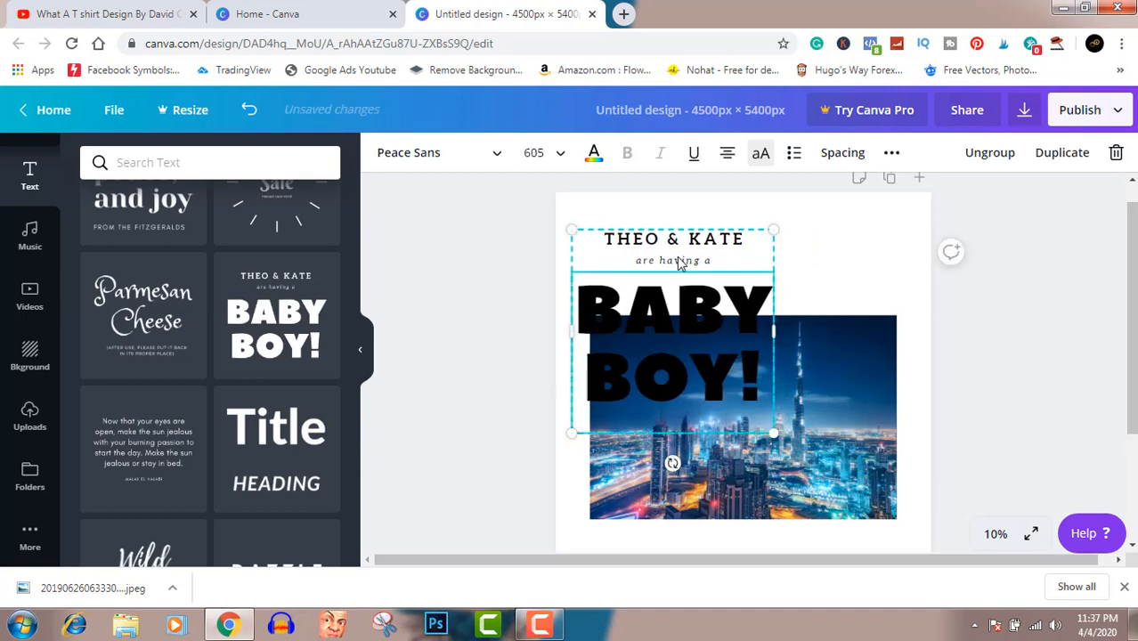
Step: Ungroup the font combination and delete the two small text lines above "BABY BOY!"
{"action": "left_click", "coordinate": [992, 156]}
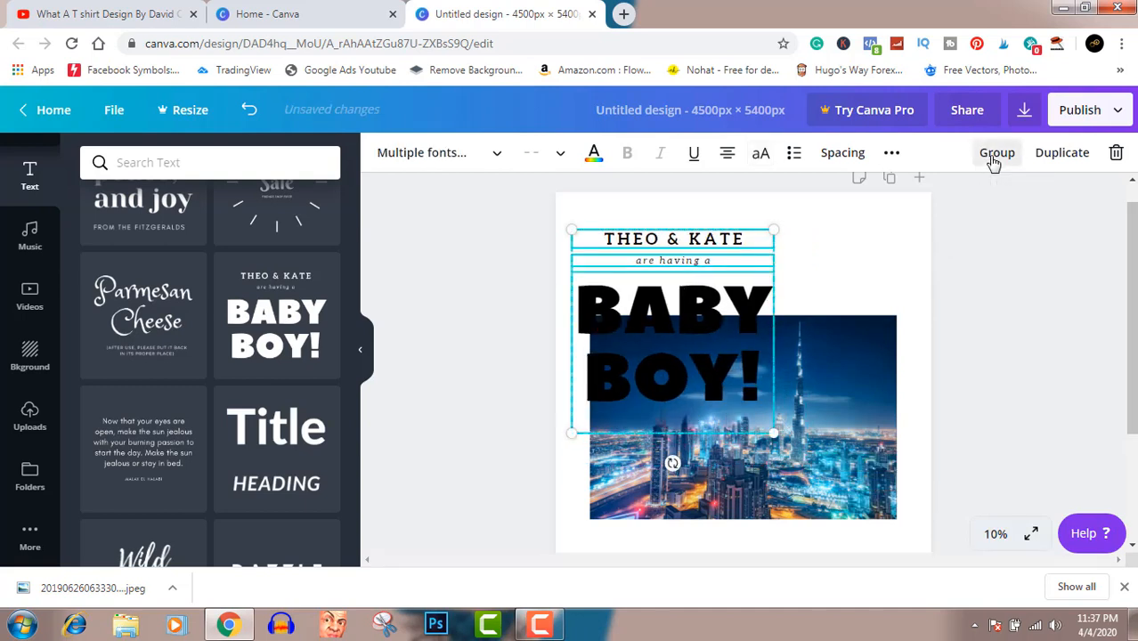
{"action": "left_click", "coordinate": [1033, 307]}
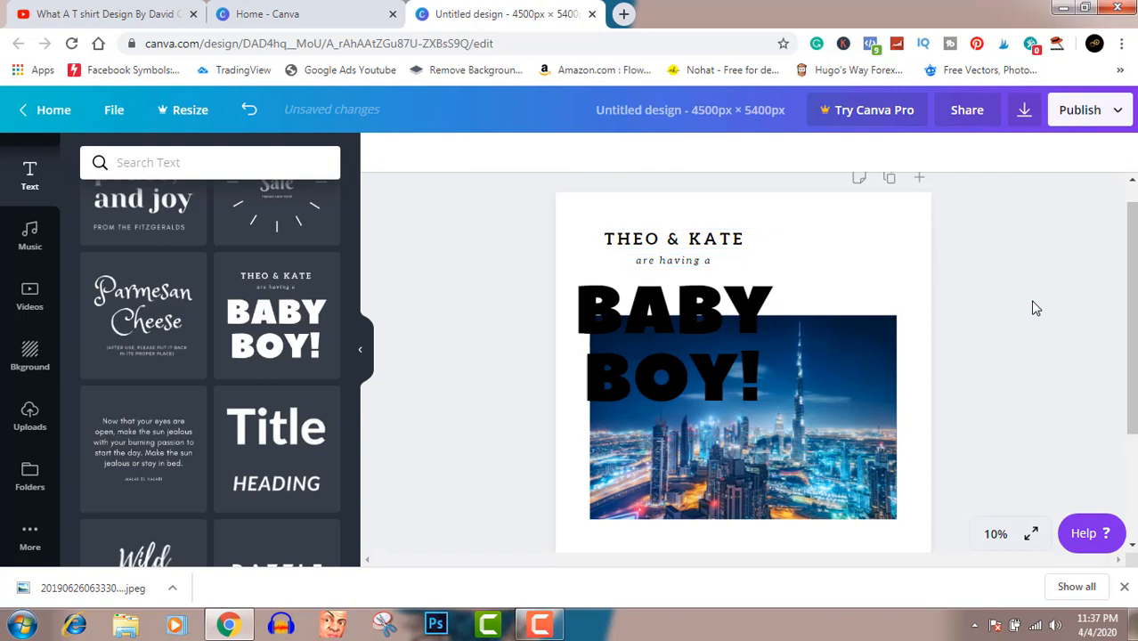
{"action": "left_click", "coordinate": [688, 246]}
{"action": "key", "text": "Delete"}
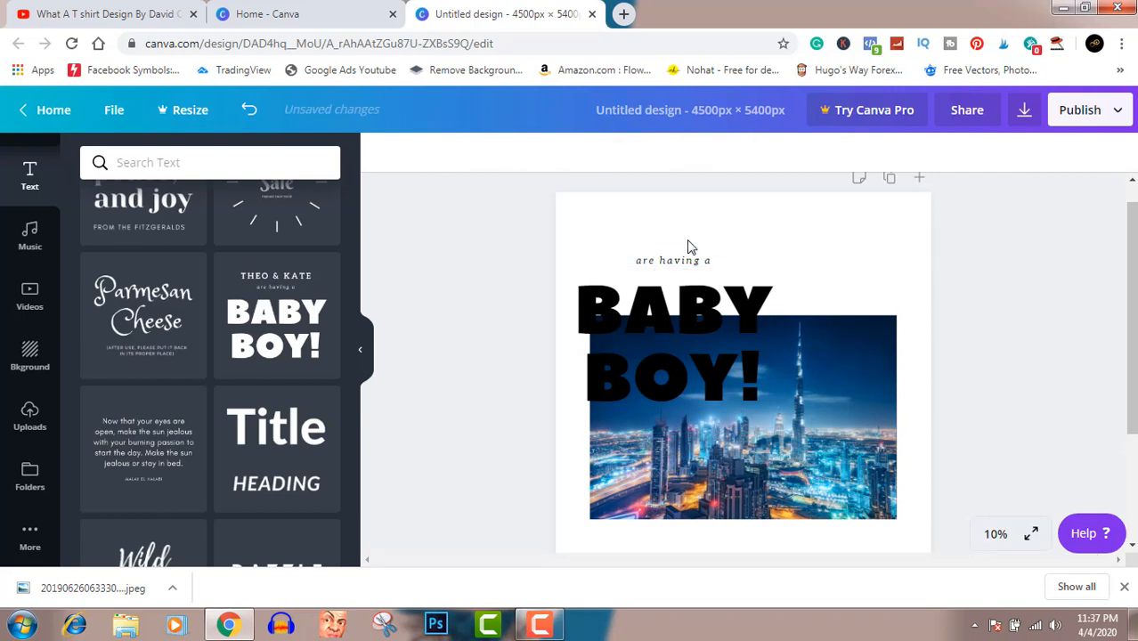
{"action": "left_click", "coordinate": [695, 262]}
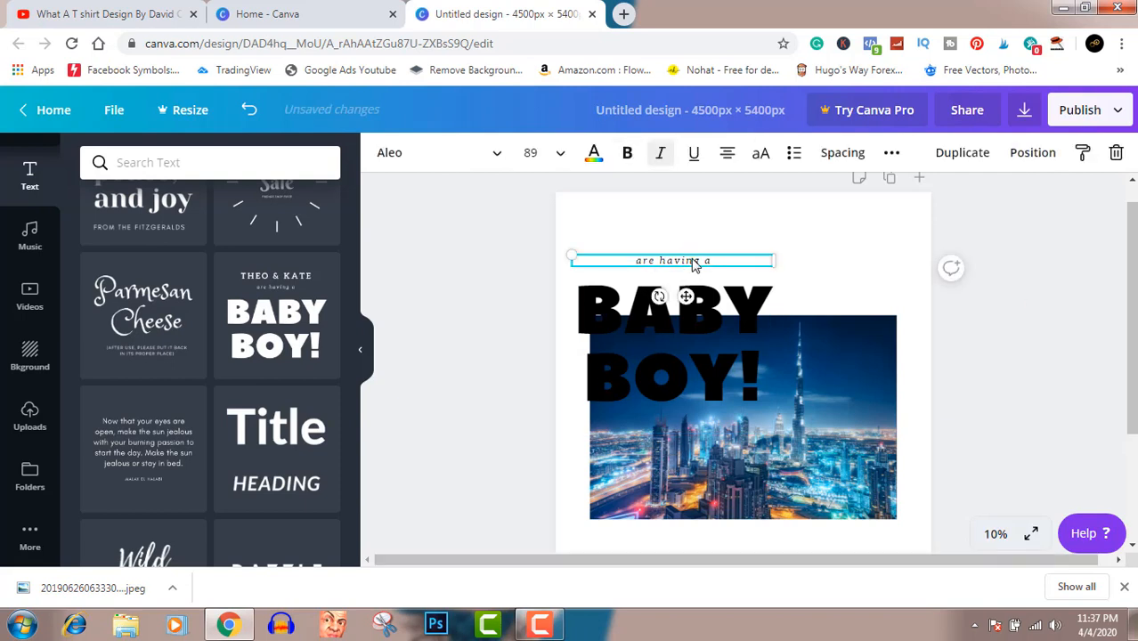
{"action": "key", "text": "Delete"}
Step: Replace the "BABY BOY!" heading text with "DUBAI"
{"action": "left_click", "coordinate": [706, 303]}
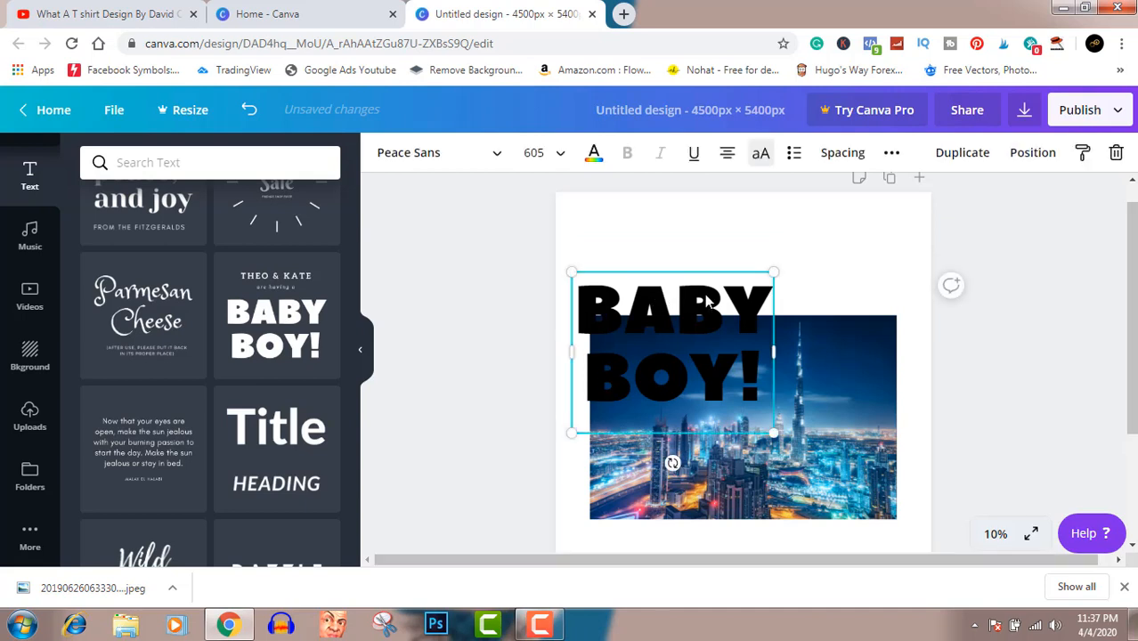
{"action": "key", "text": "ctrl+a"}
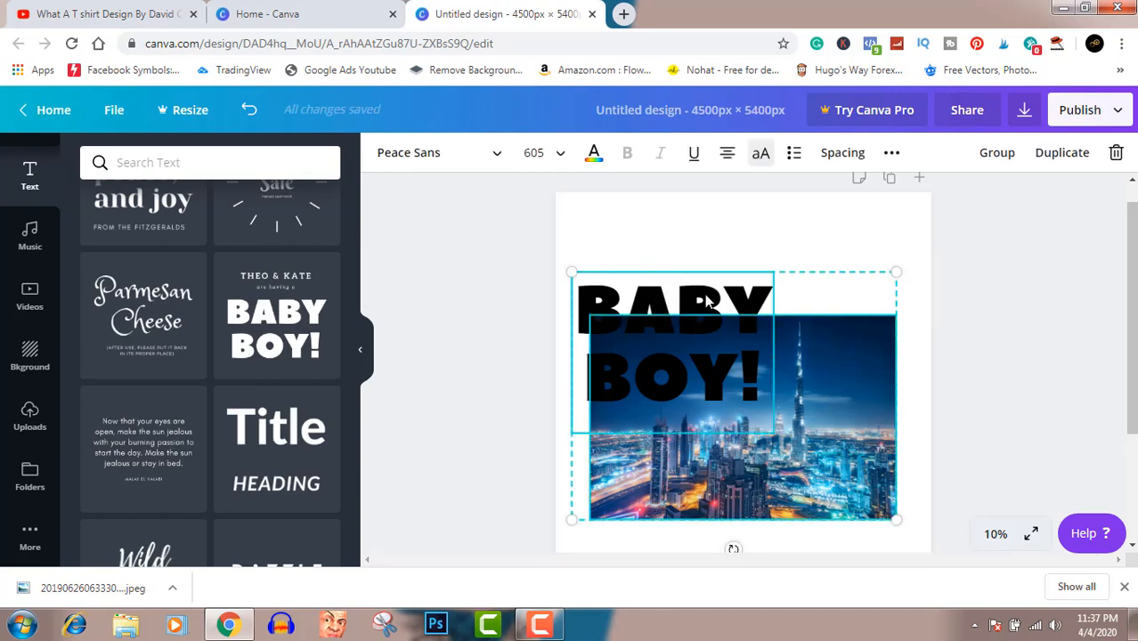
{"action": "double_click", "coordinate": [706, 303]}
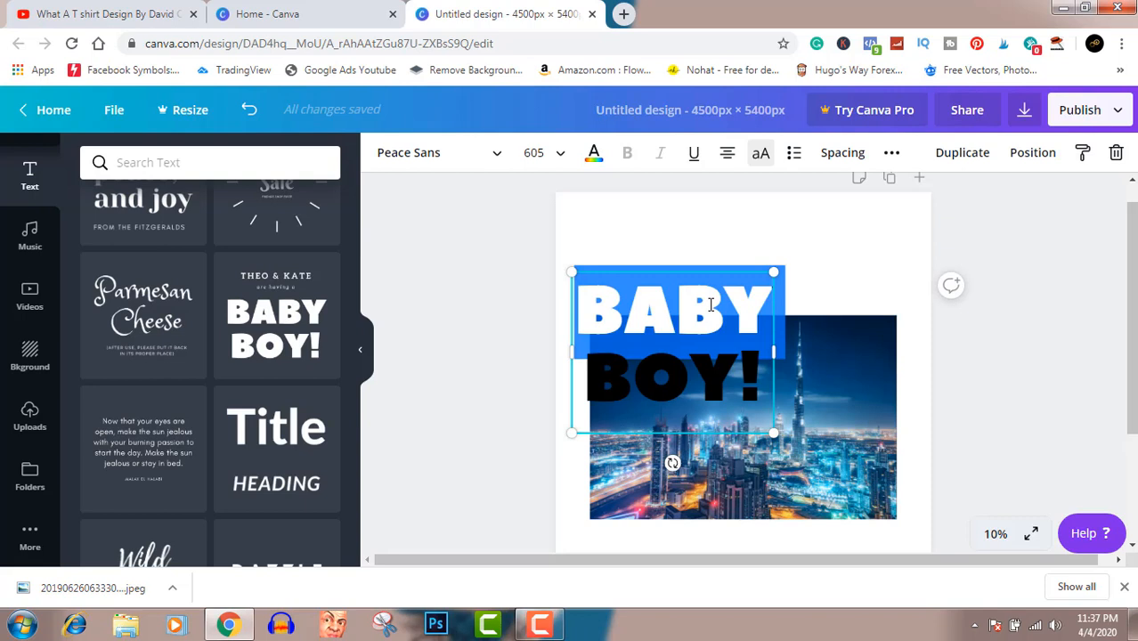
{"action": "key", "text": "BackSpace"}
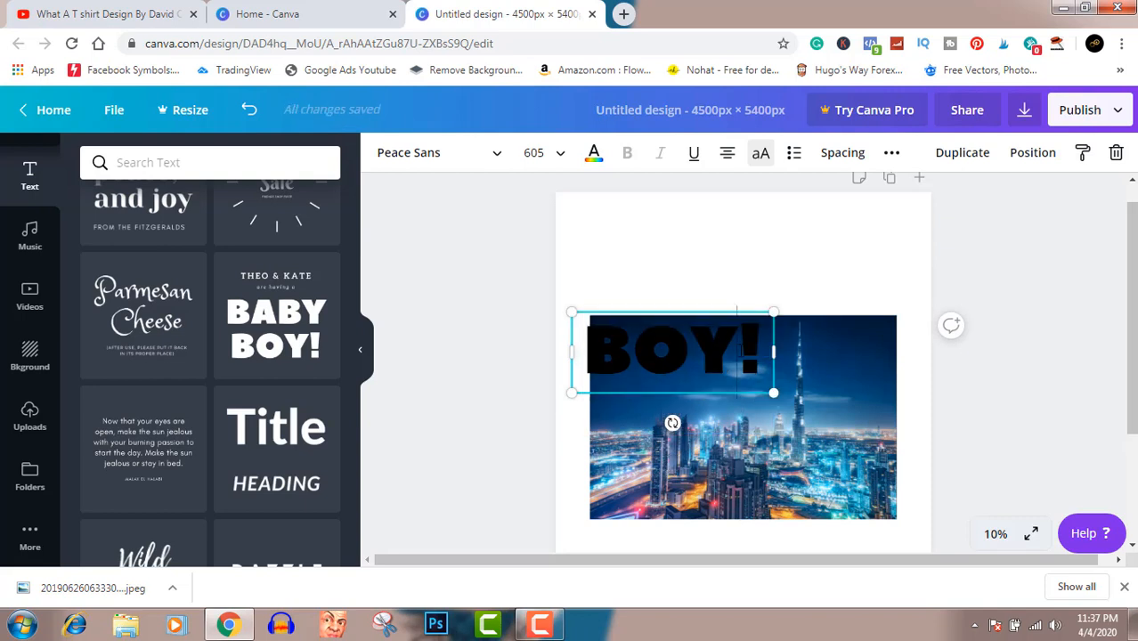
{"action": "key", "text": "ctrl+a"}
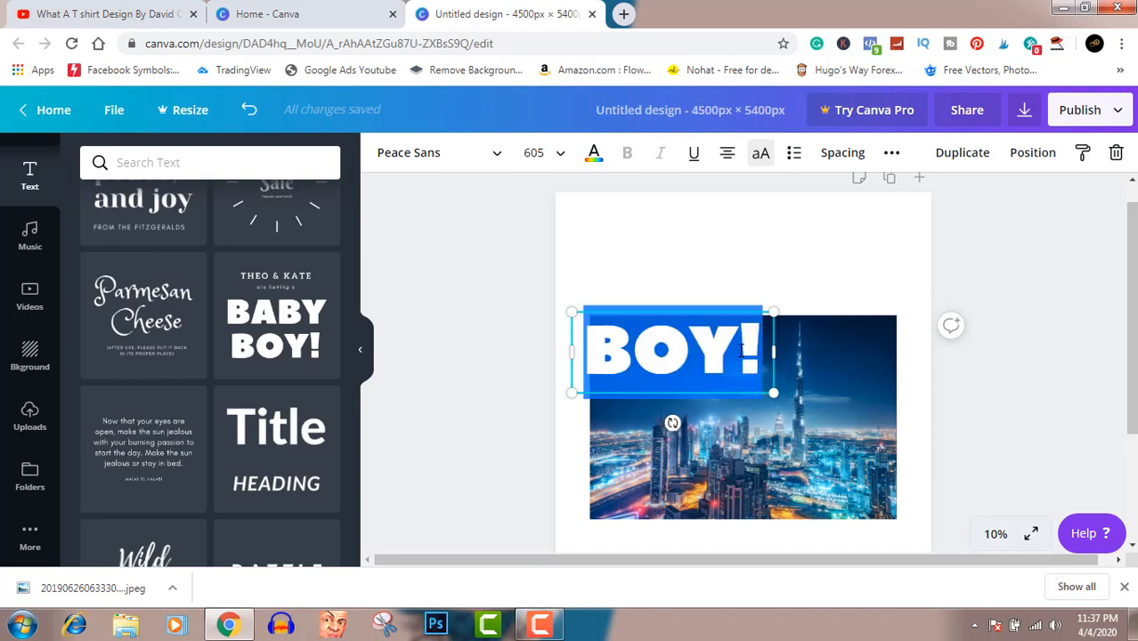
{"action": "type", "text": "D"}
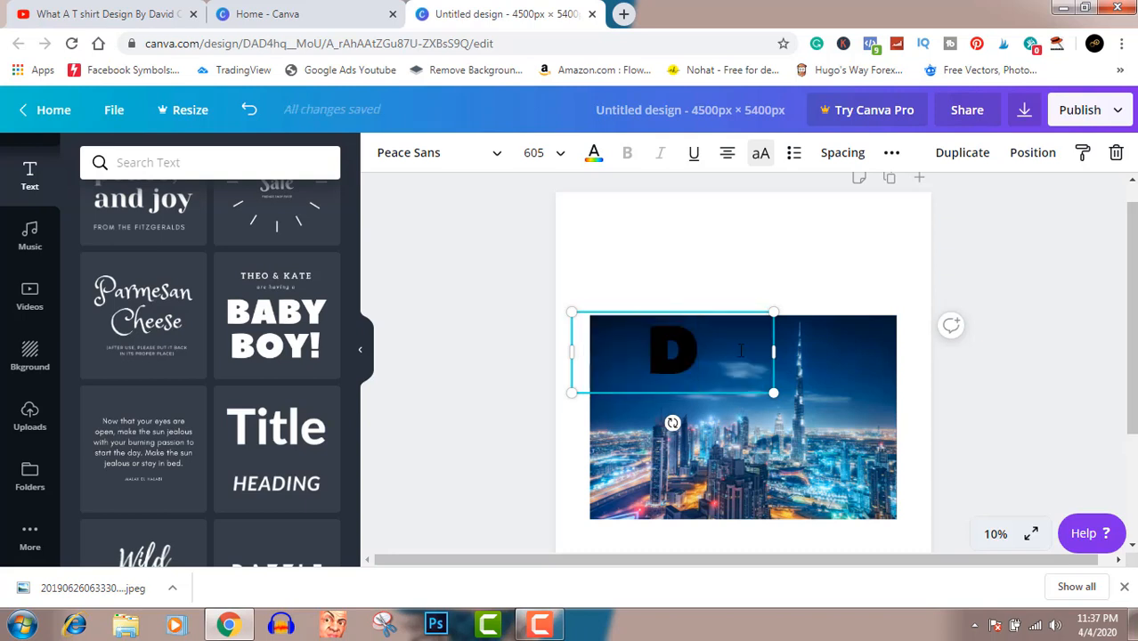
{"action": "type", "text": "UBA"}
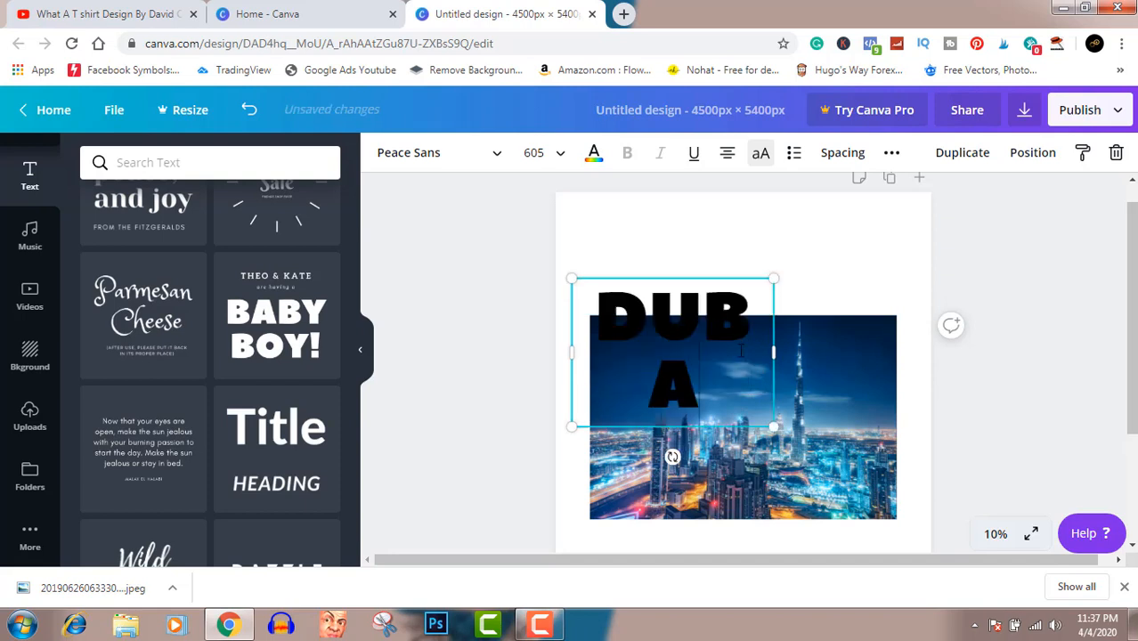
{"action": "type", "text": "I"}
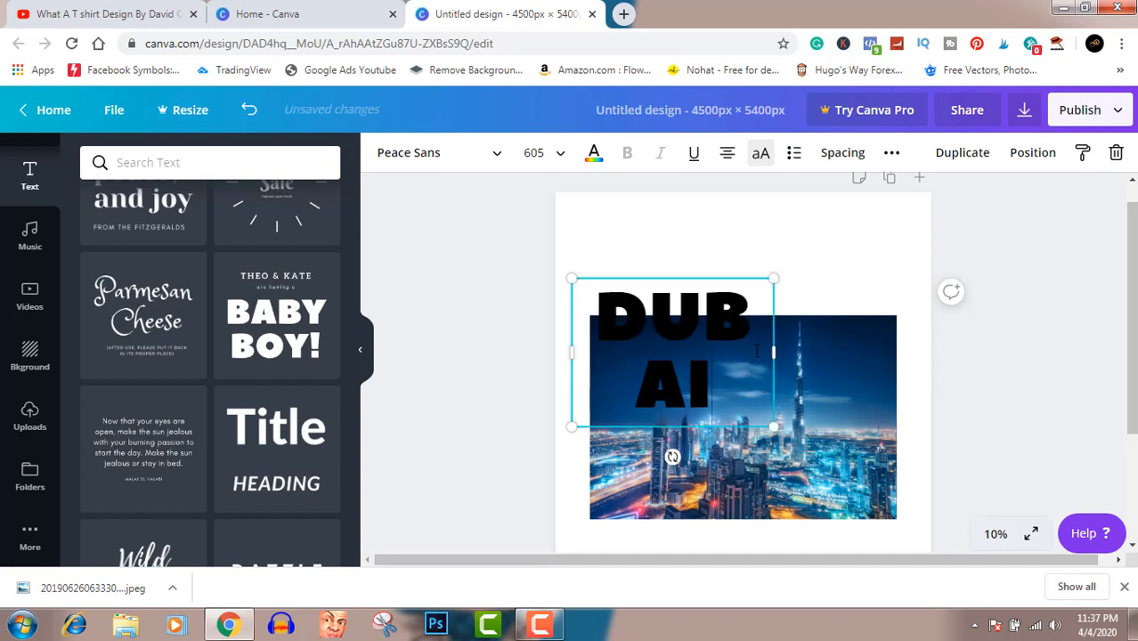
Step: Widen the DUBAI text box on both sides so the word fits on one line, and enlarge the text to about 690
{"action": "left_click_drag", "start_coordinate": [773, 353], "coordinate": [1038, 353]}
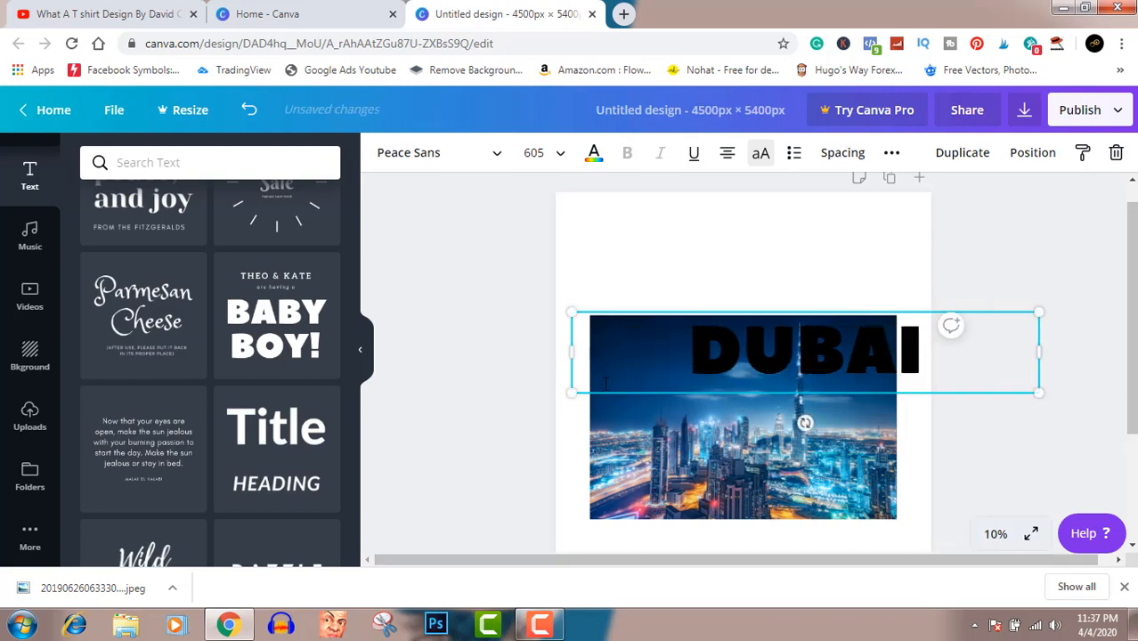
{"action": "left_click_drag", "start_coordinate": [570, 355], "coordinate": [392, 344]}
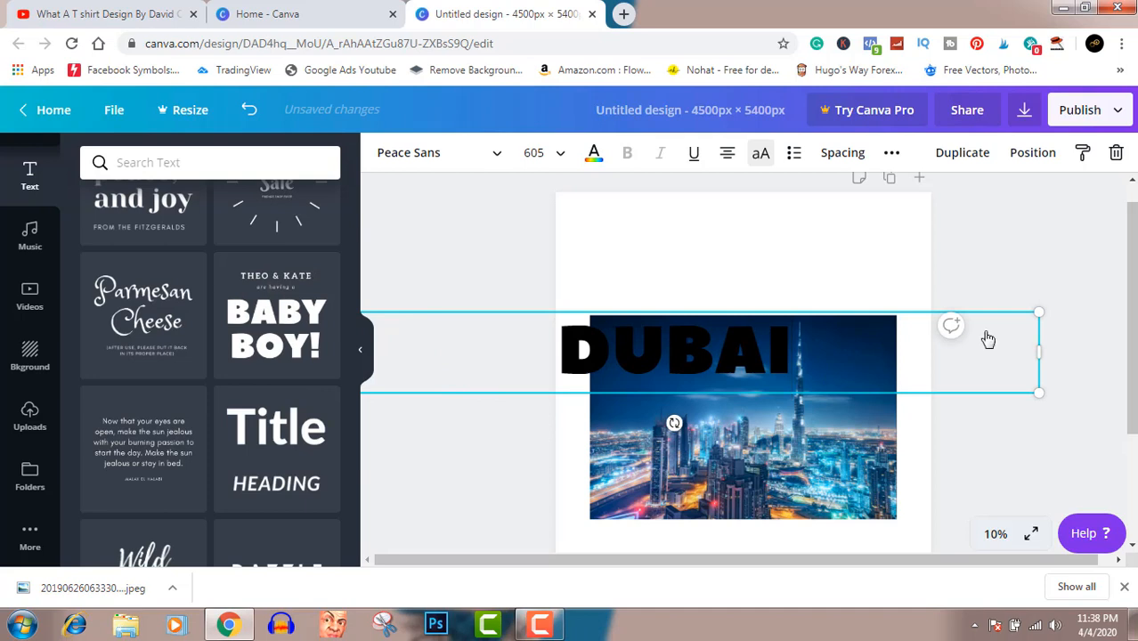
{"action": "left_click_drag", "start_coordinate": [1038, 393], "coordinate": [1134, 405]}
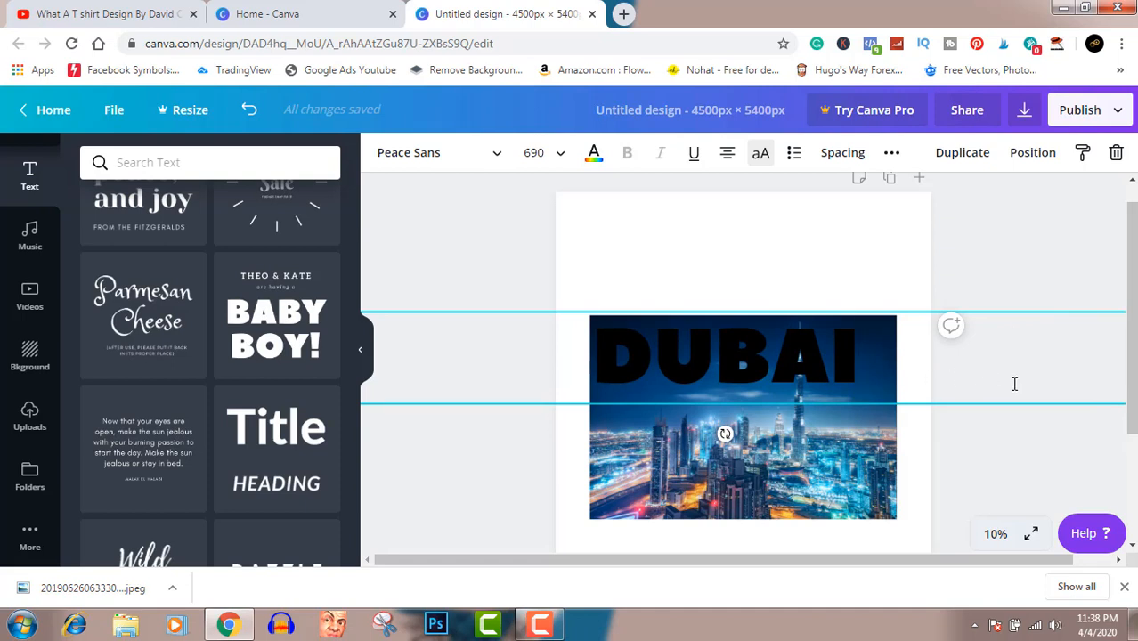
Step: Enlarge the DUBAI heading to a font size of about 828 and centre it across the photo's upper edge
{"action": "key", "text": "ctrl+a"}
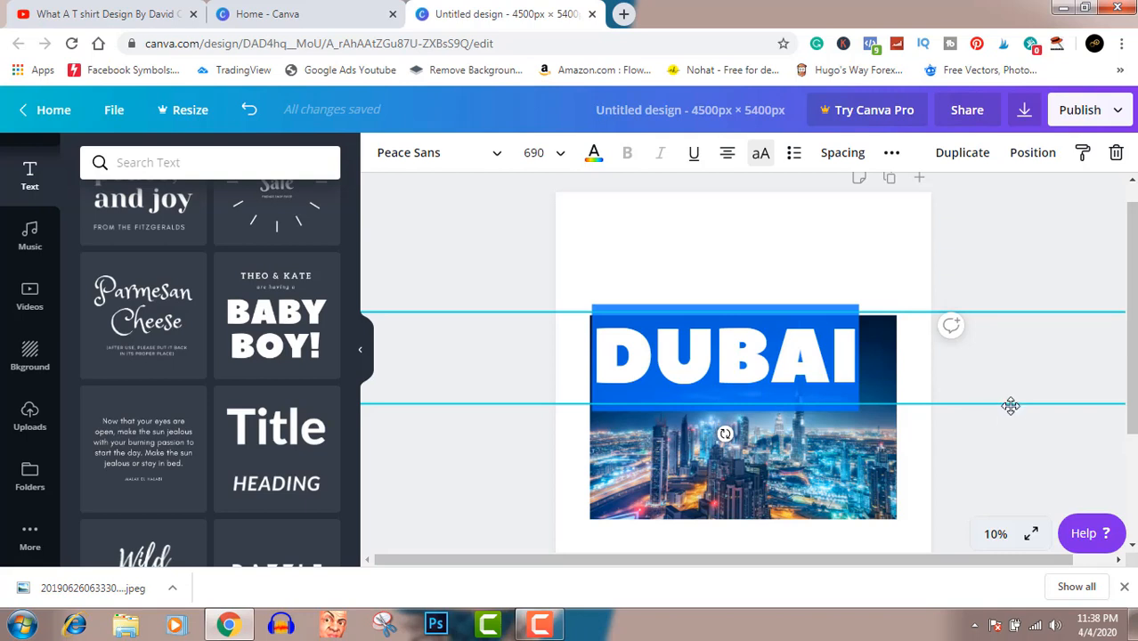
{"action": "left_click_drag", "start_coordinate": [1010, 406], "coordinate": [857, 402]}
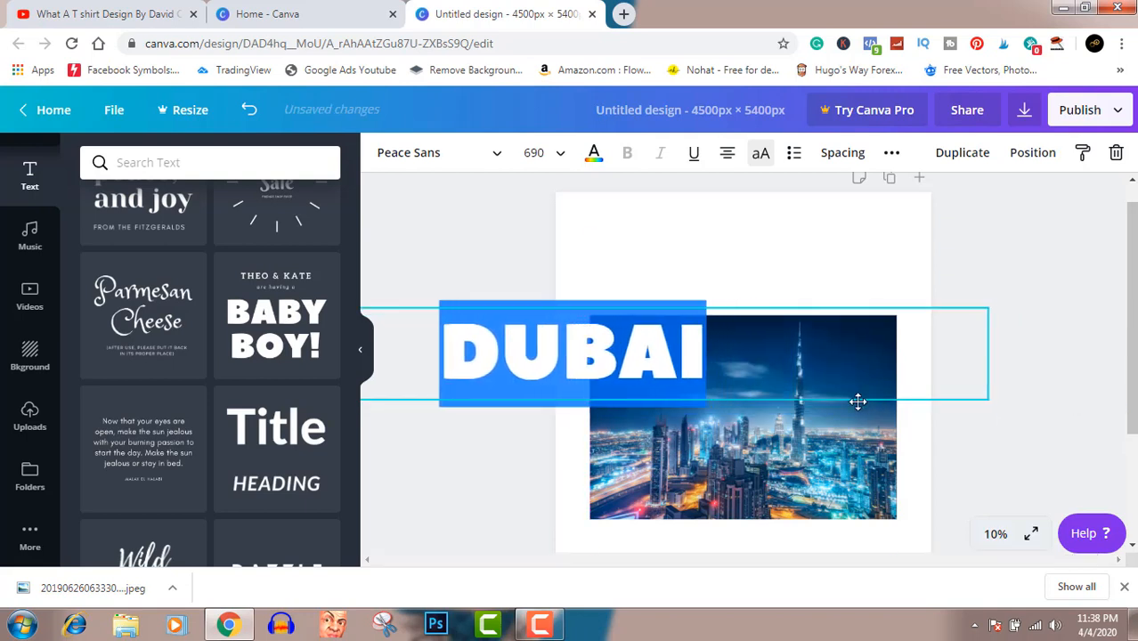
{"action": "left_click_drag", "start_coordinate": [986, 305], "coordinate": [1089, 297]}
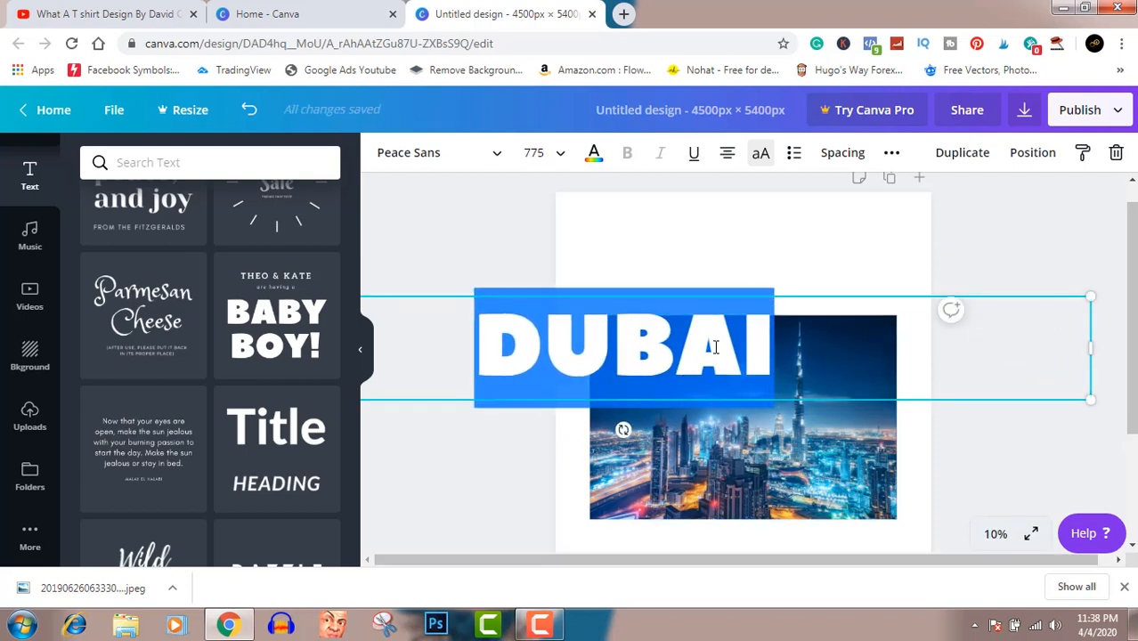
{"action": "left_click_drag", "start_coordinate": [848, 296], "coordinate": [969, 305]}
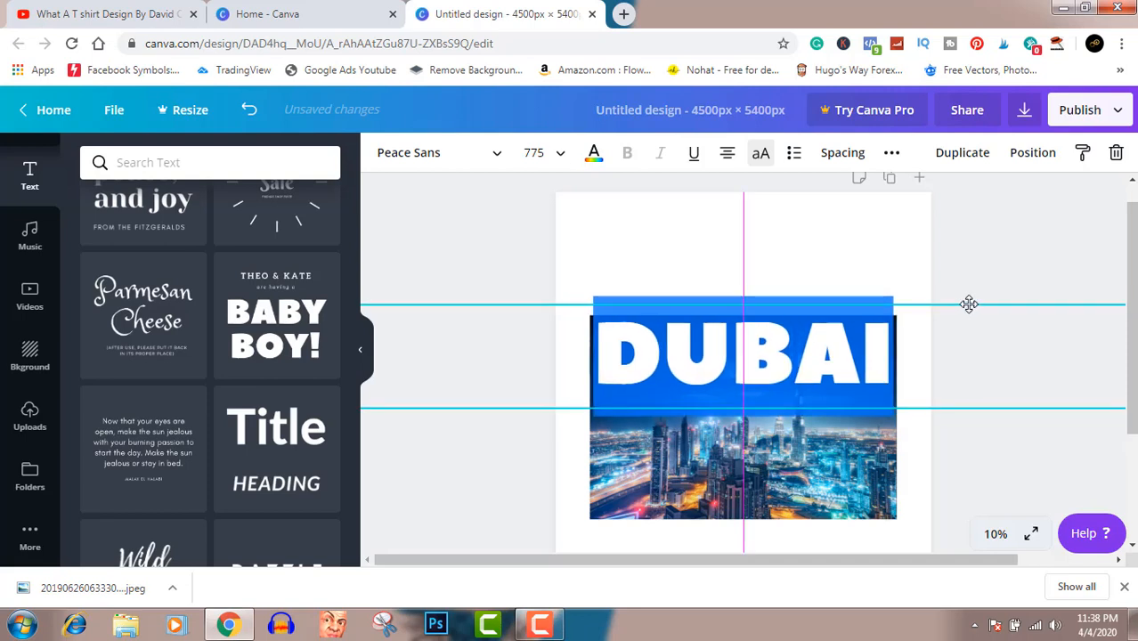
{"action": "left_click_drag", "start_coordinate": [968, 303], "coordinate": [842, 318]}
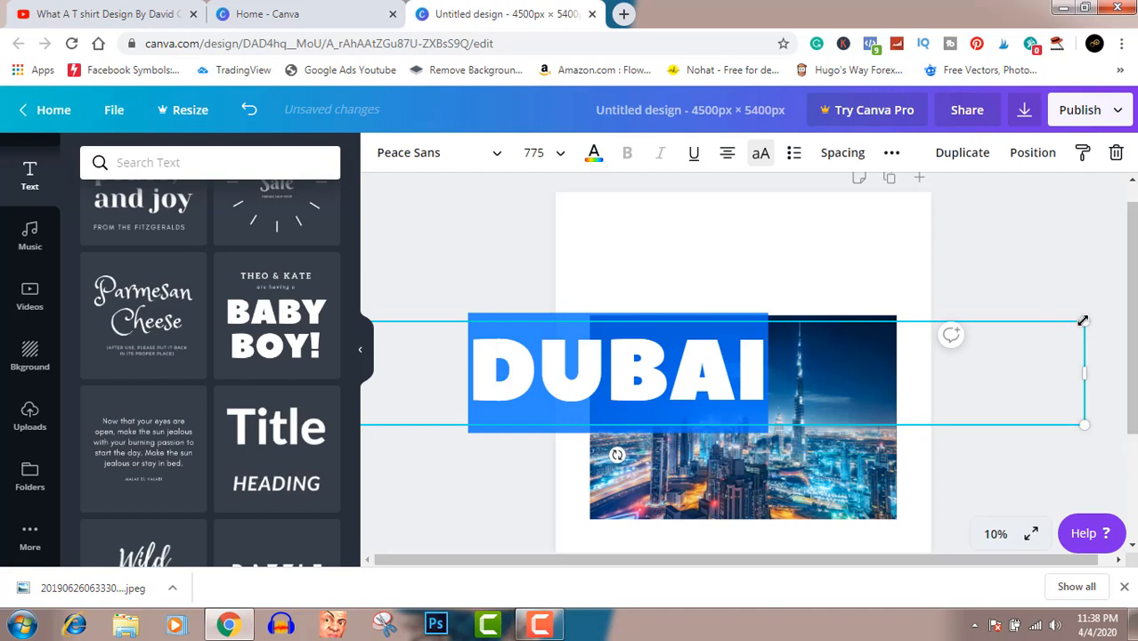
{"action": "left_click_drag", "start_coordinate": [1083, 321], "coordinate": [1123, 313]}
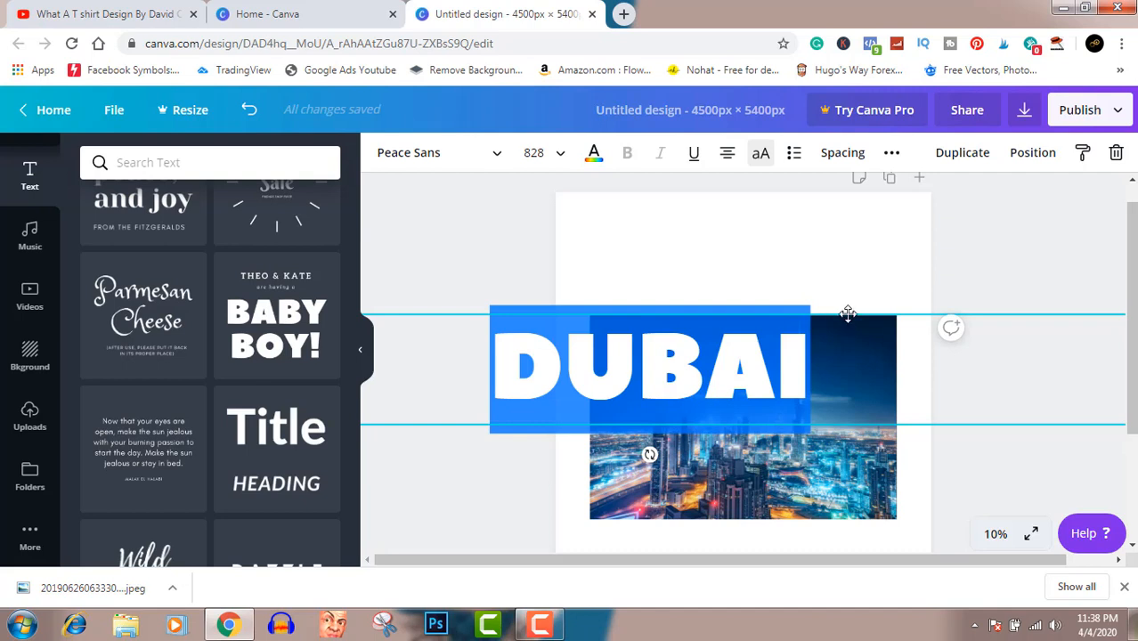
{"action": "left_click_drag", "start_coordinate": [846, 313], "coordinate": [940, 277]}
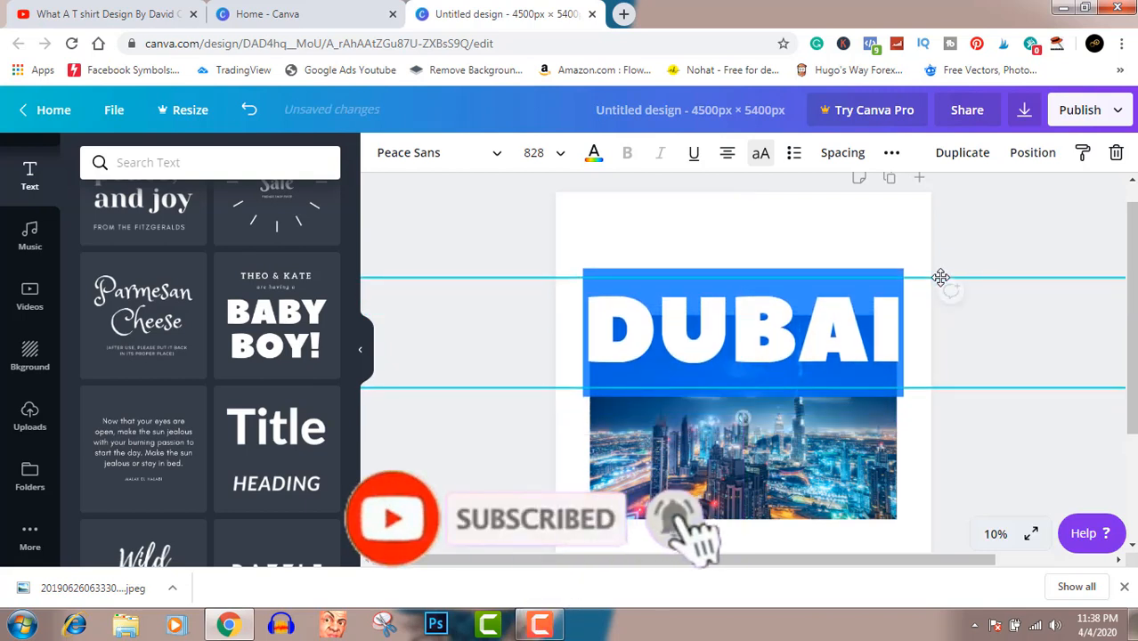
{"action": "left_click", "coordinate": [996, 416]}
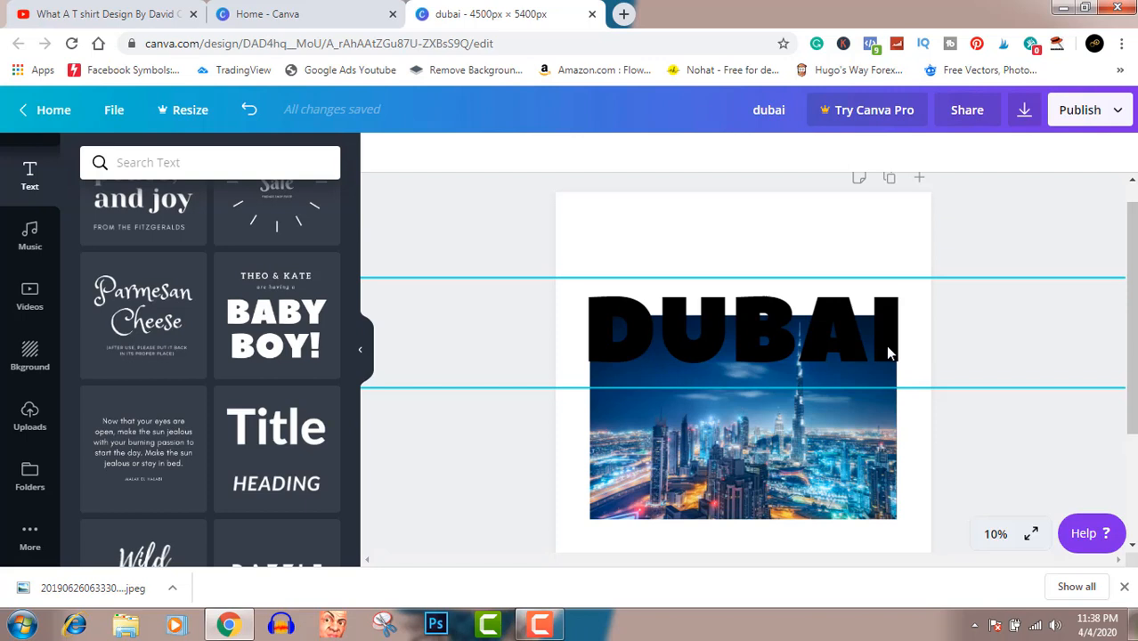
Step: Enlarge the skyline photo to about 3,707 × 2,469 px and nudge it into line with the DUBAI heading's width
{"action": "left_click", "coordinate": [877, 482]}
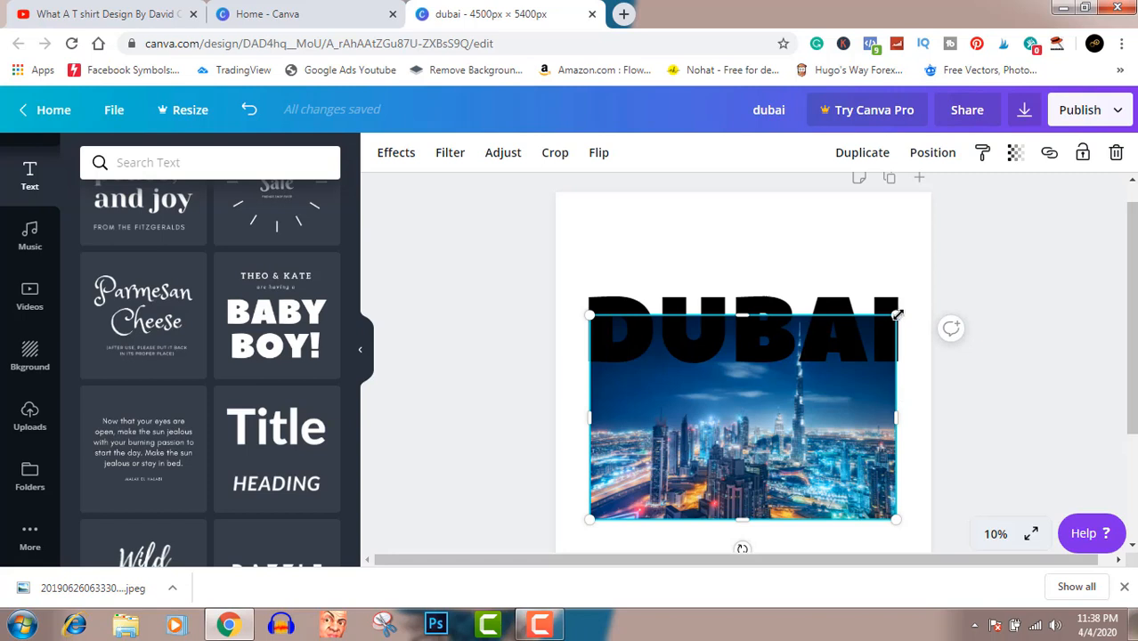
{"action": "left_click_drag", "start_coordinate": [899, 314], "coordinate": [899, 312]}
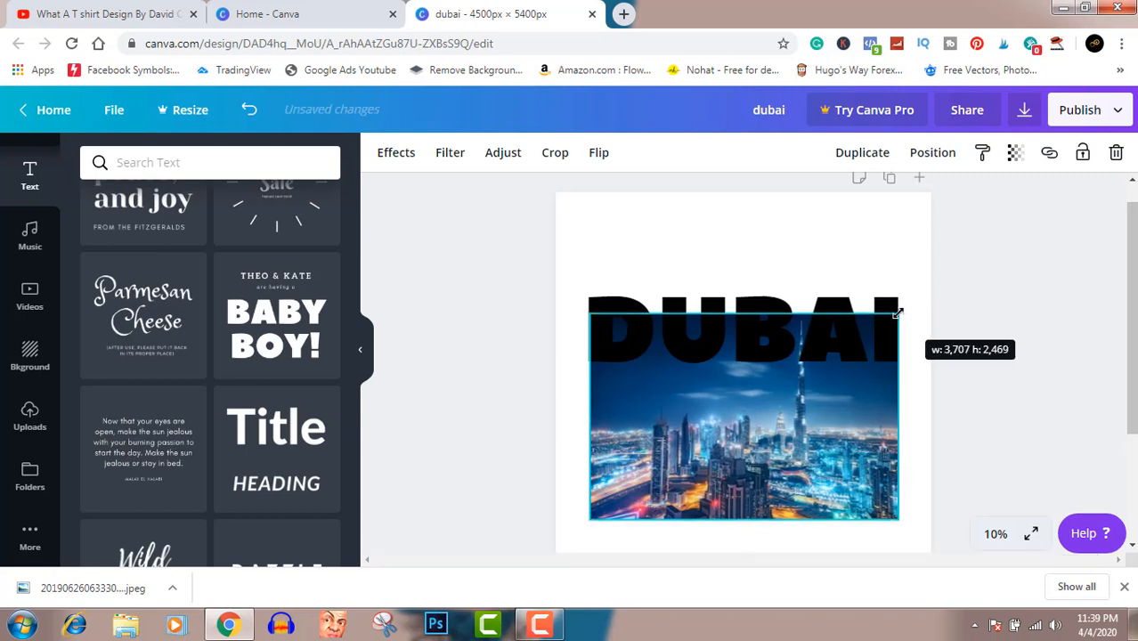
{"action": "left_click", "coordinate": [962, 293]}
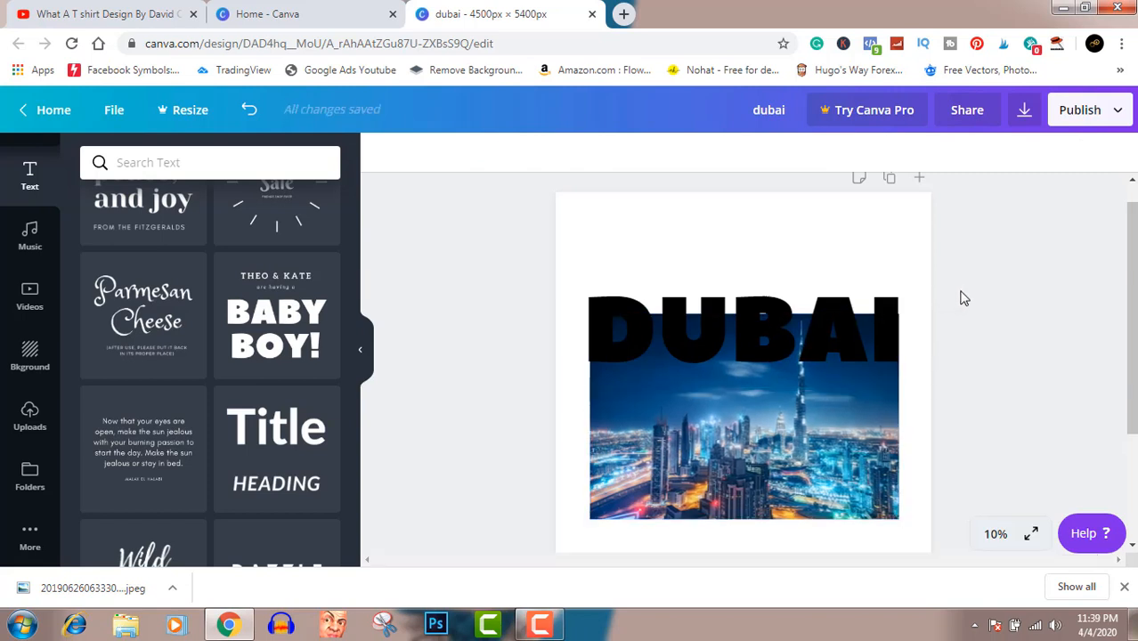
{"action": "left_click", "coordinate": [833, 459]}
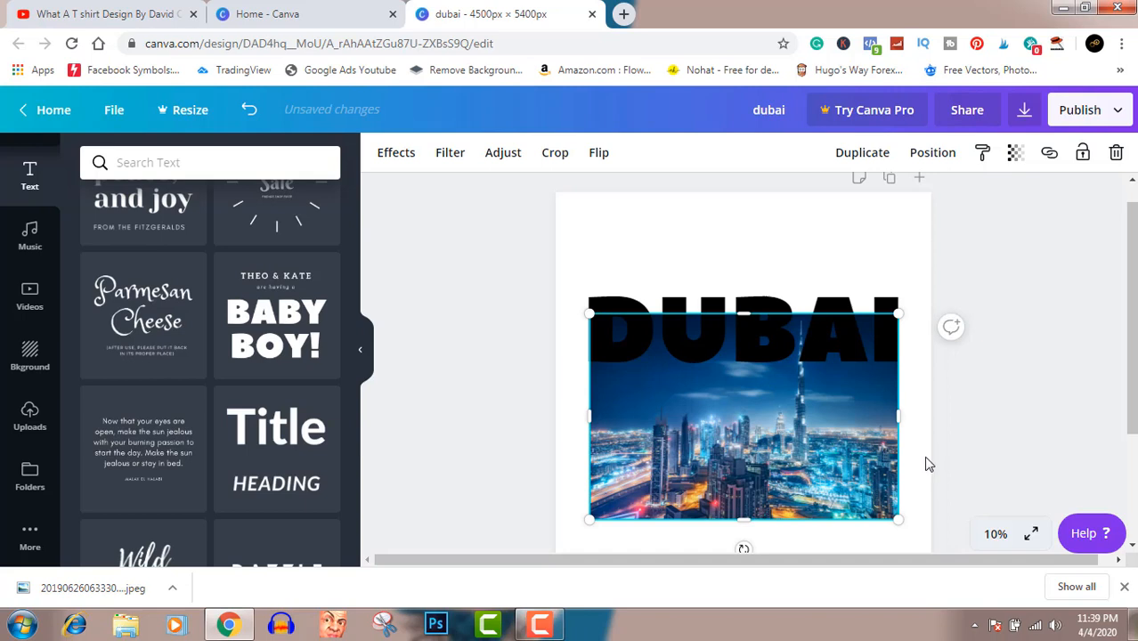
{"action": "left_click", "coordinate": [968, 456]}
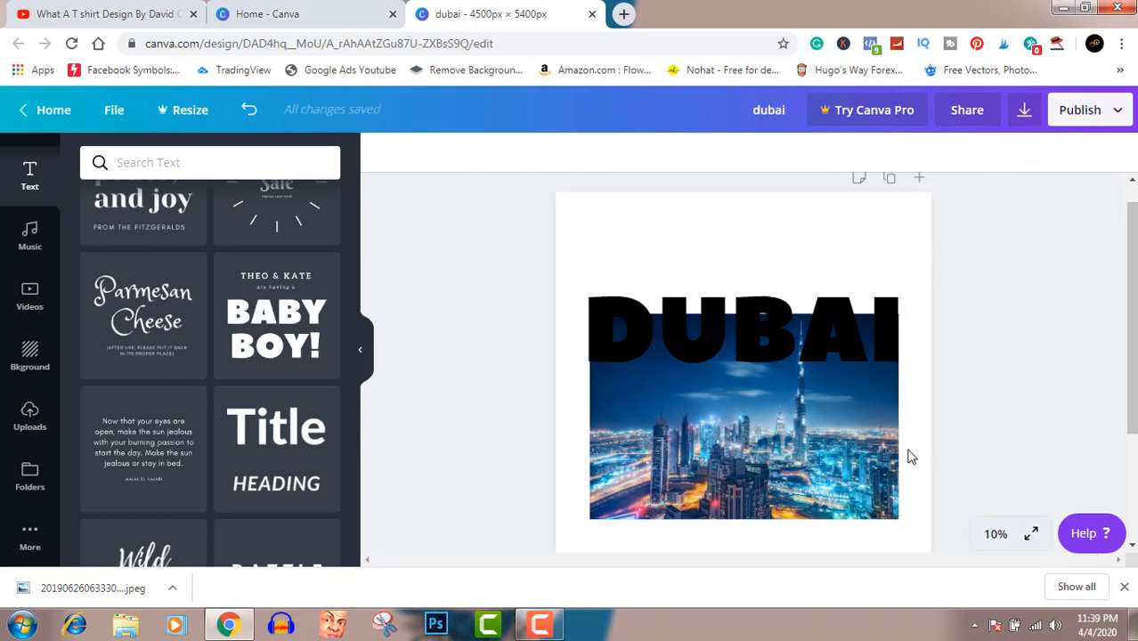
{"action": "left_click_drag", "start_coordinate": [841, 443], "coordinate": [842, 444]}
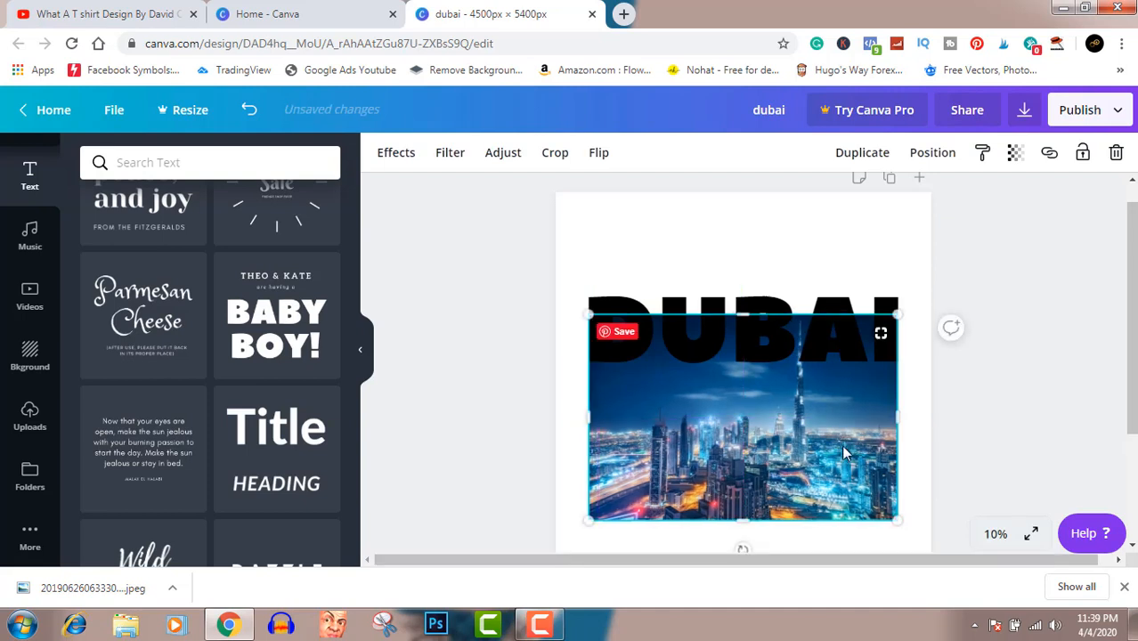
{"action": "left_click", "coordinate": [983, 446]}
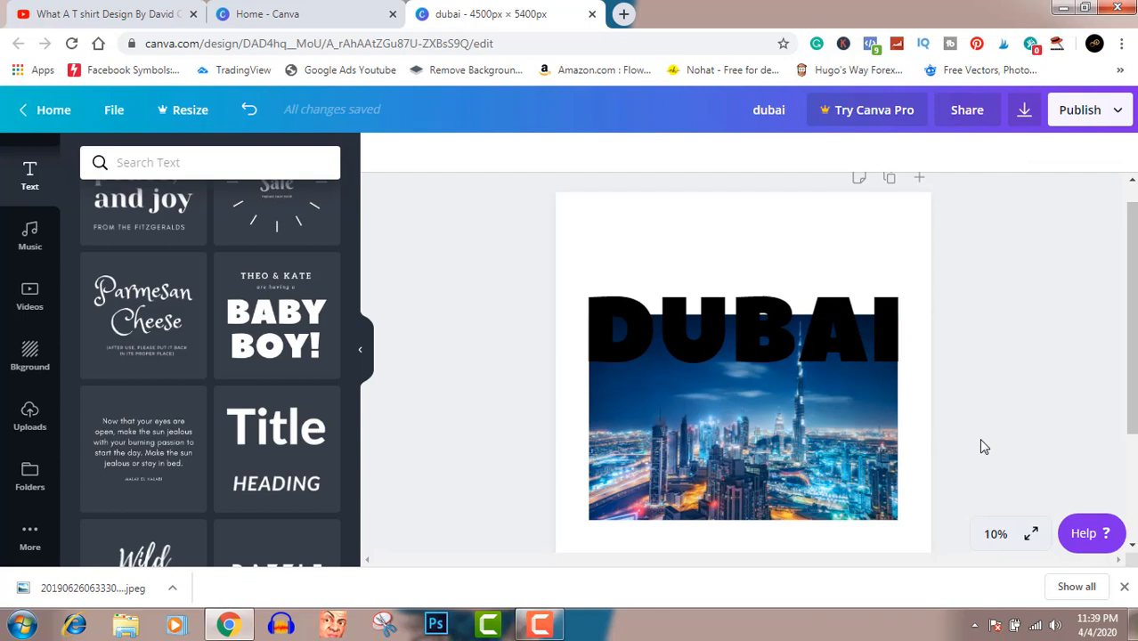
Step: Try the blue photo colours on the DUBAI heading, and finally colour it with the orange-brown photo colour
{"action": "left_click", "coordinate": [829, 345]}
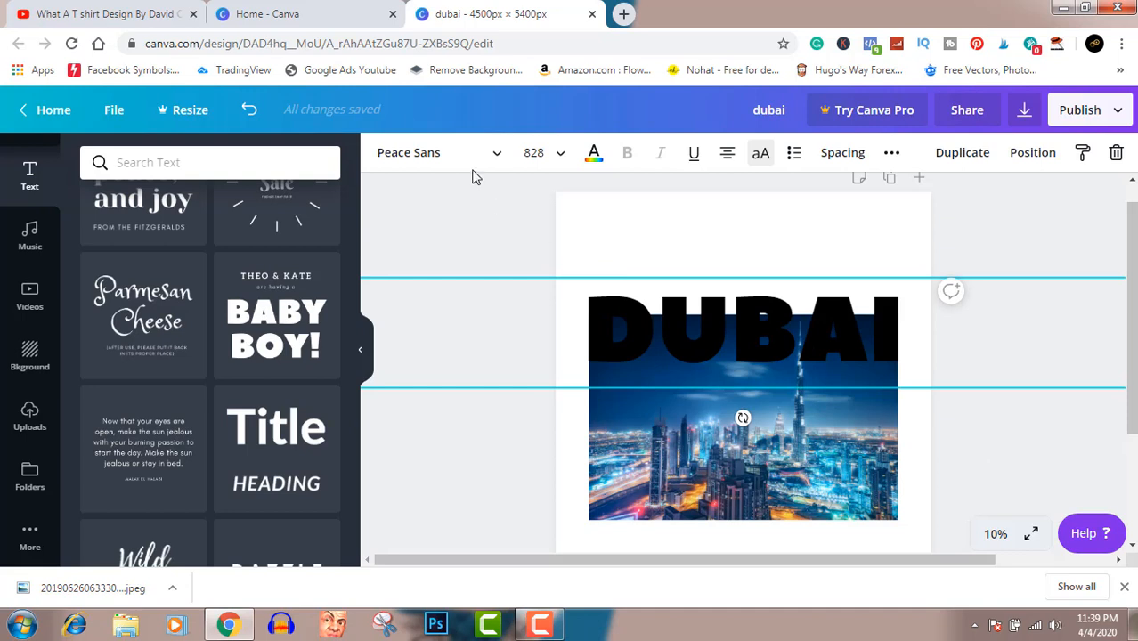
{"action": "left_click", "coordinate": [593, 154]}
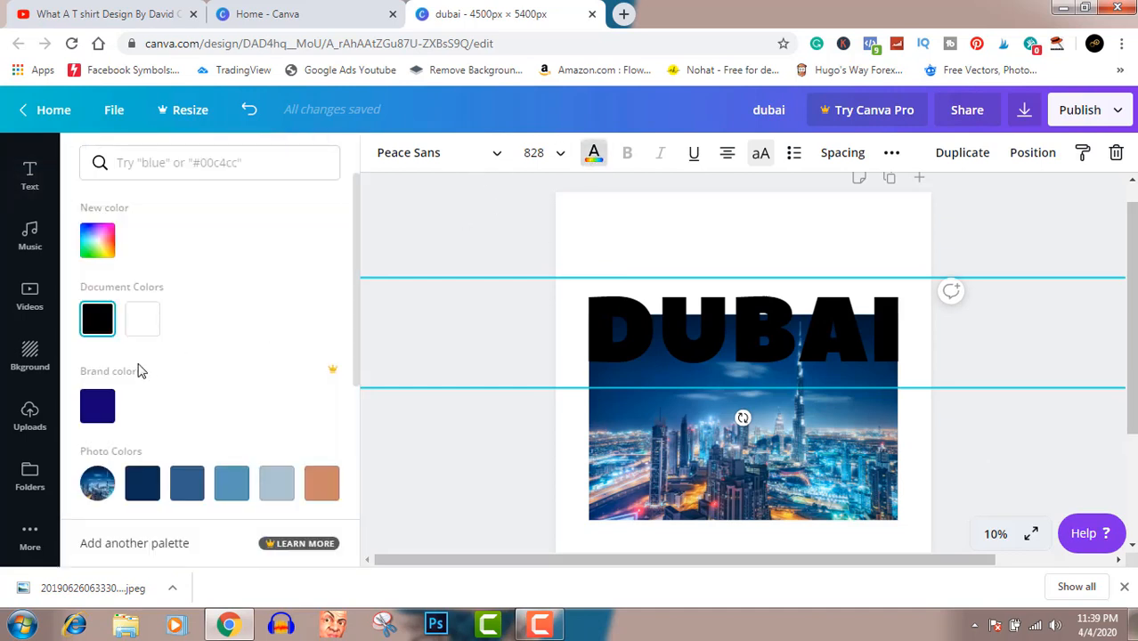
{"action": "left_click", "coordinate": [189, 483]}
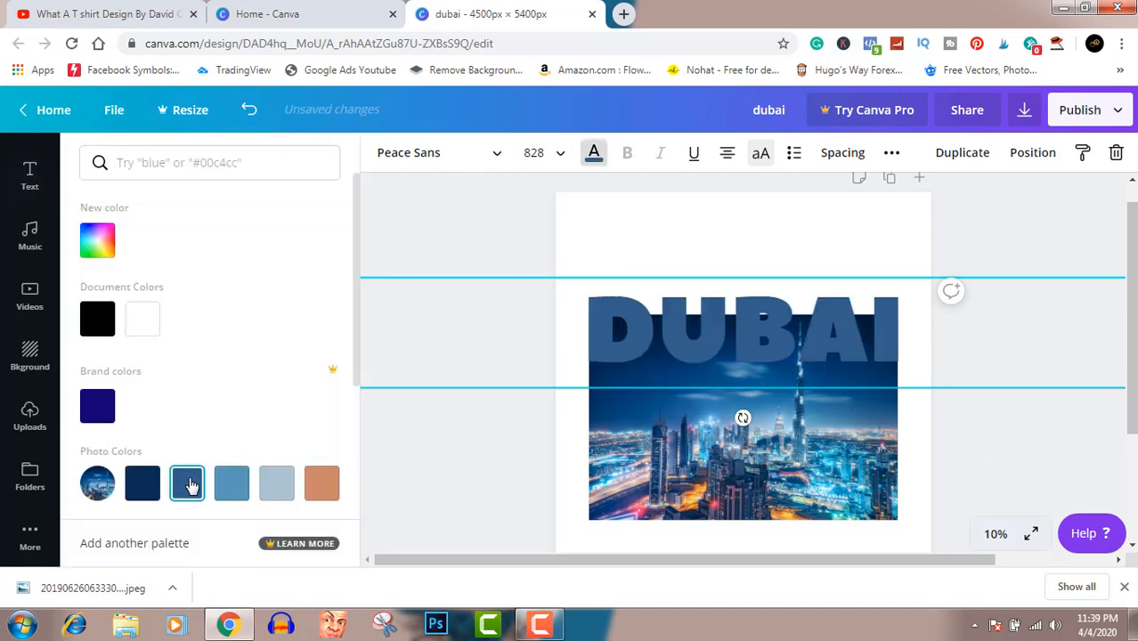
{"action": "left_click", "coordinate": [235, 485]}
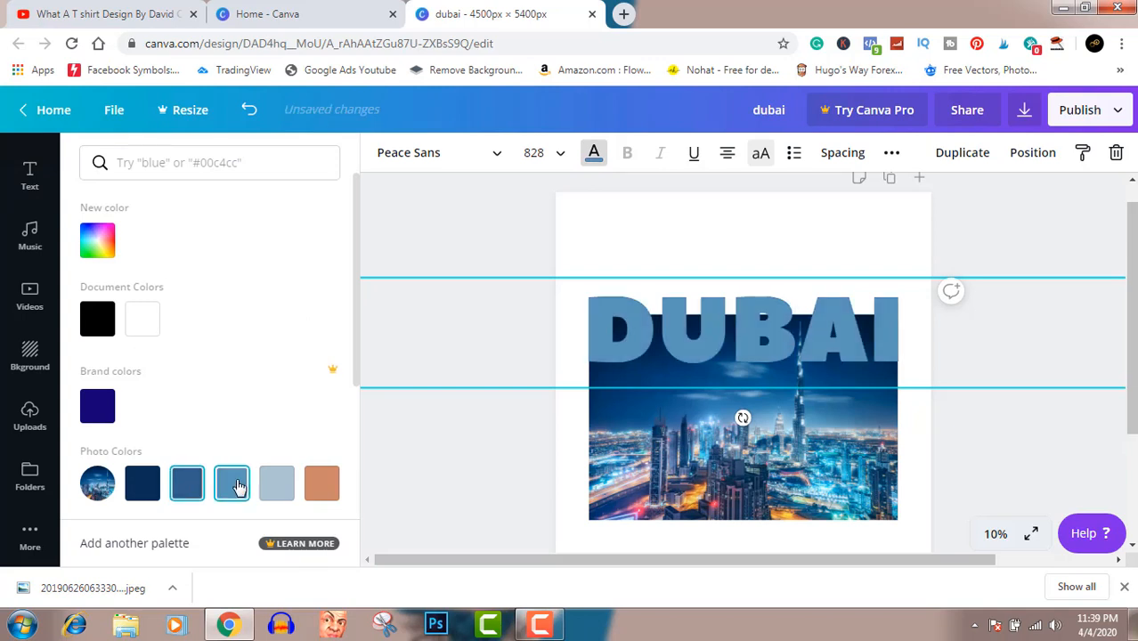
{"action": "left_click", "coordinate": [140, 490]}
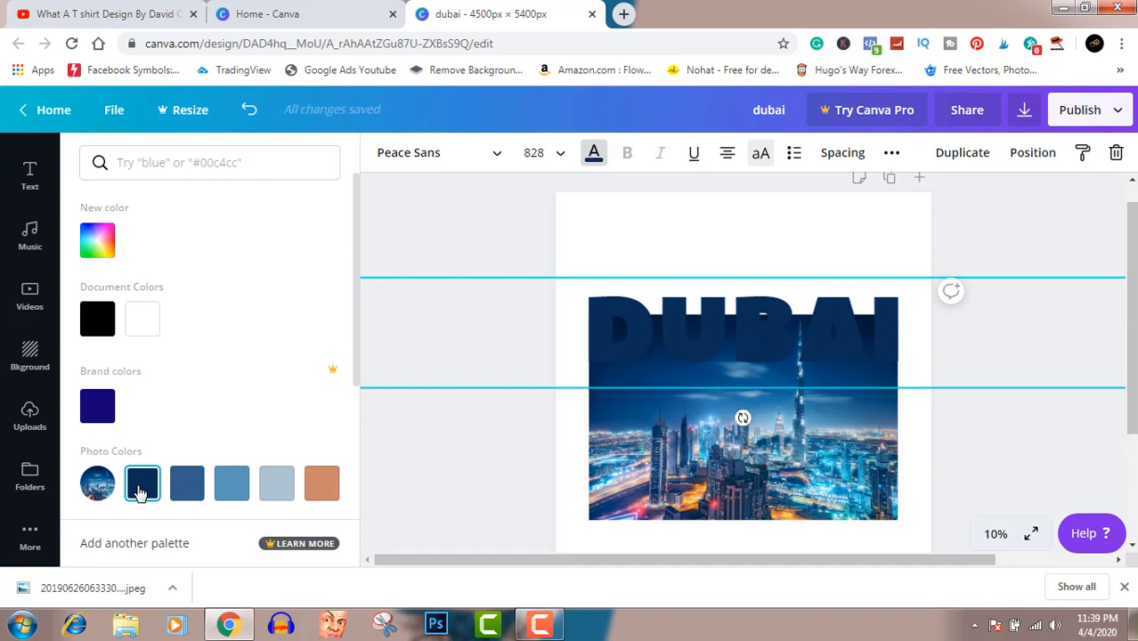
{"action": "left_click", "coordinate": [184, 493]}
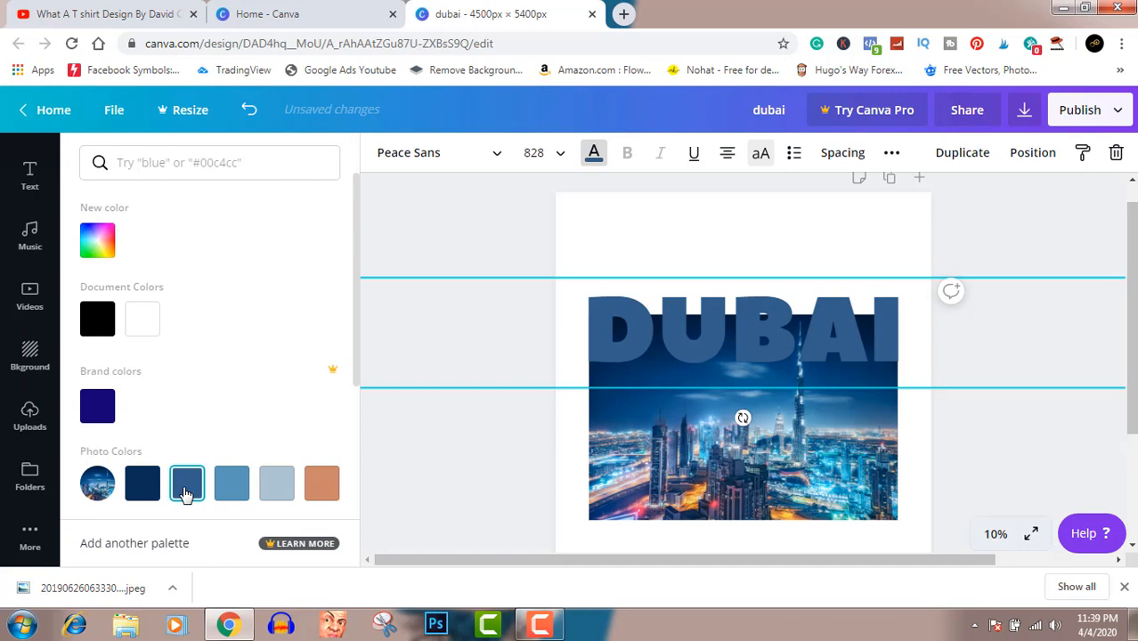
{"action": "left_click", "coordinate": [233, 491]}
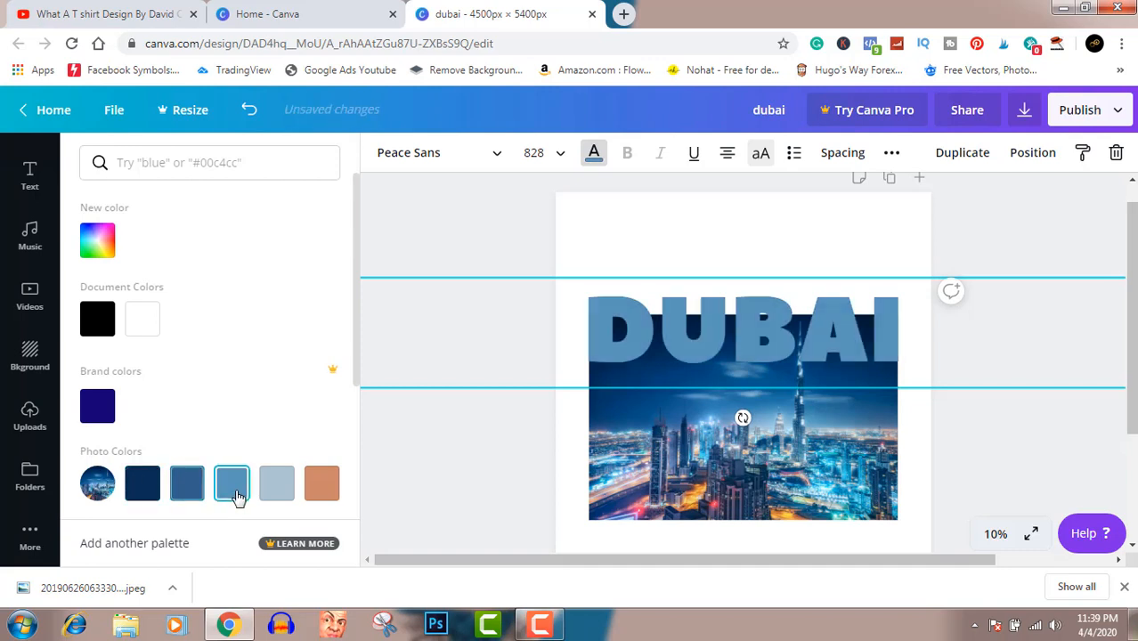
{"action": "left_click", "coordinate": [322, 488]}
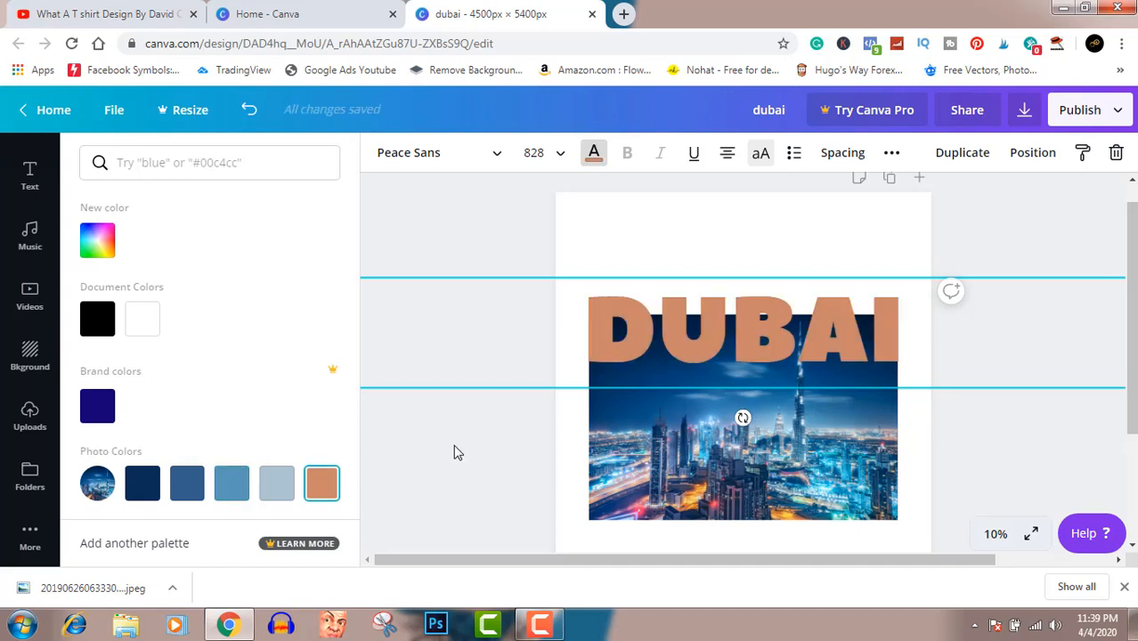
{"action": "key", "text": "Escape"}
{"action": "scroll", "coordinate": [453, 452], "scroll_direction": "down", "scroll_amount": 3}
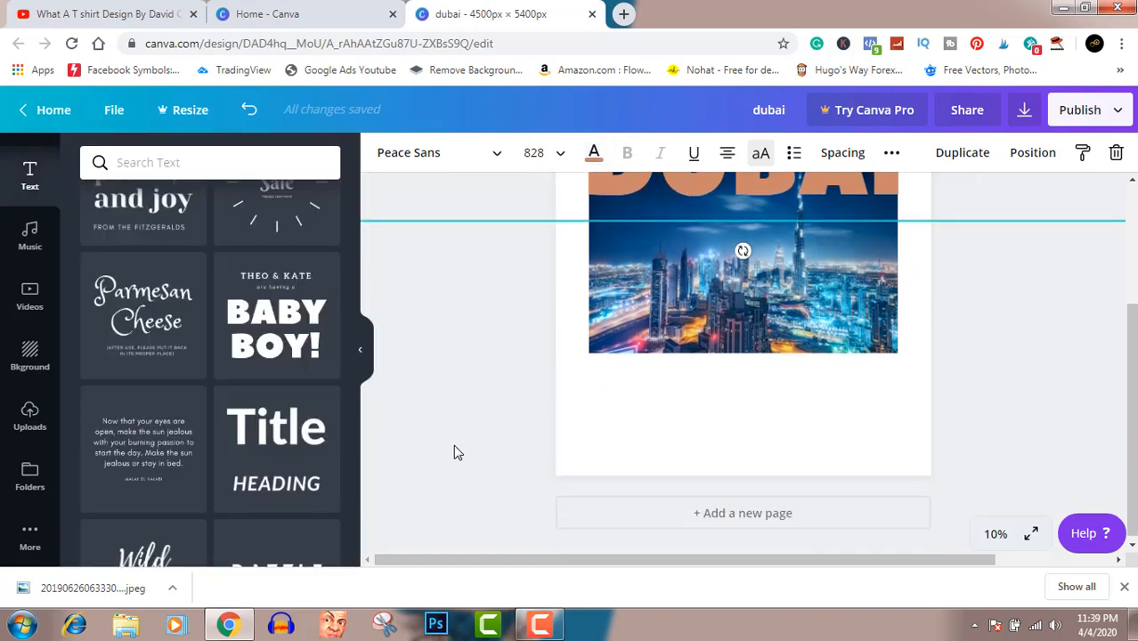
Step: Download the finished 4500 × 5400 px DUBAI design as a PNG at size 1.0
{"action": "scroll", "coordinate": [453, 447], "scroll_direction": "up", "scroll_amount": 3}
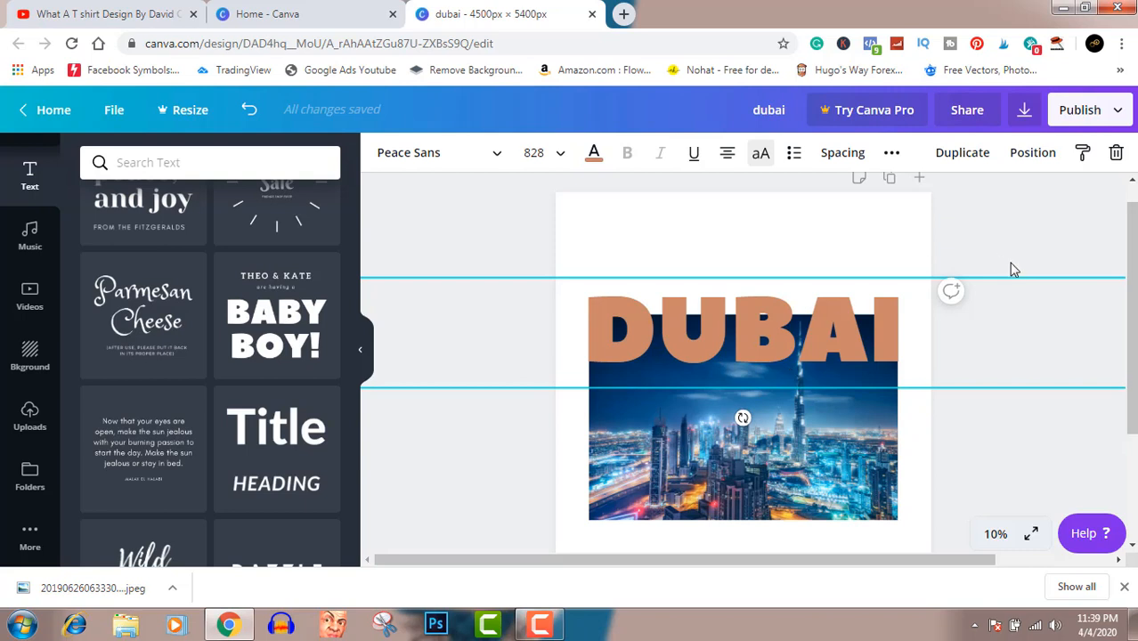
{"action": "left_click", "coordinate": [1025, 111]}
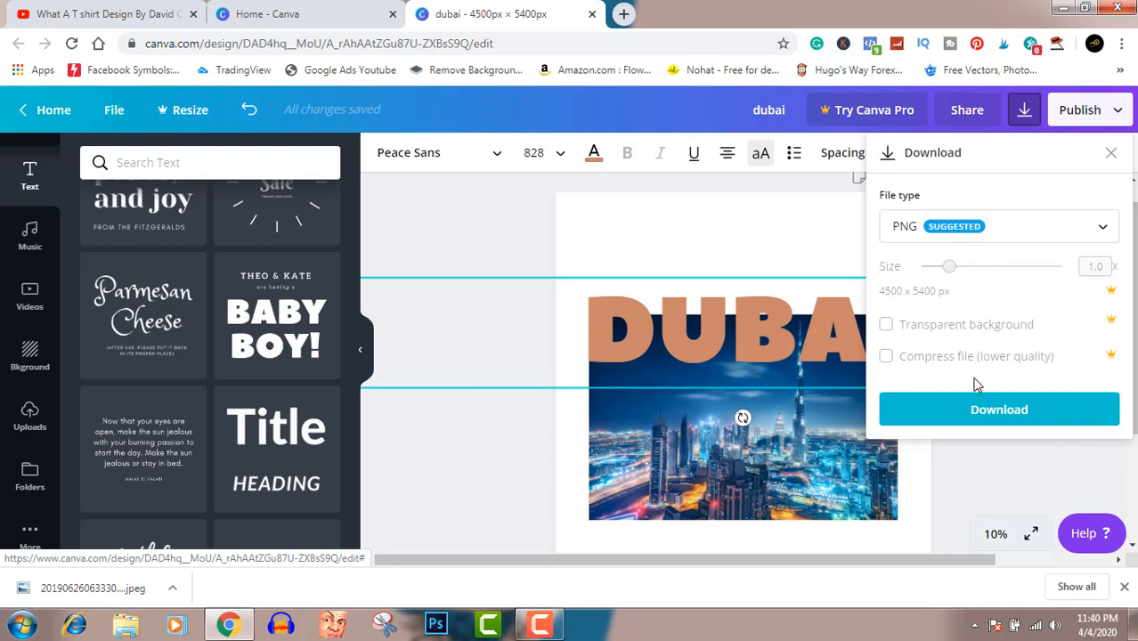
{"action": "left_click", "coordinate": [980, 412]}
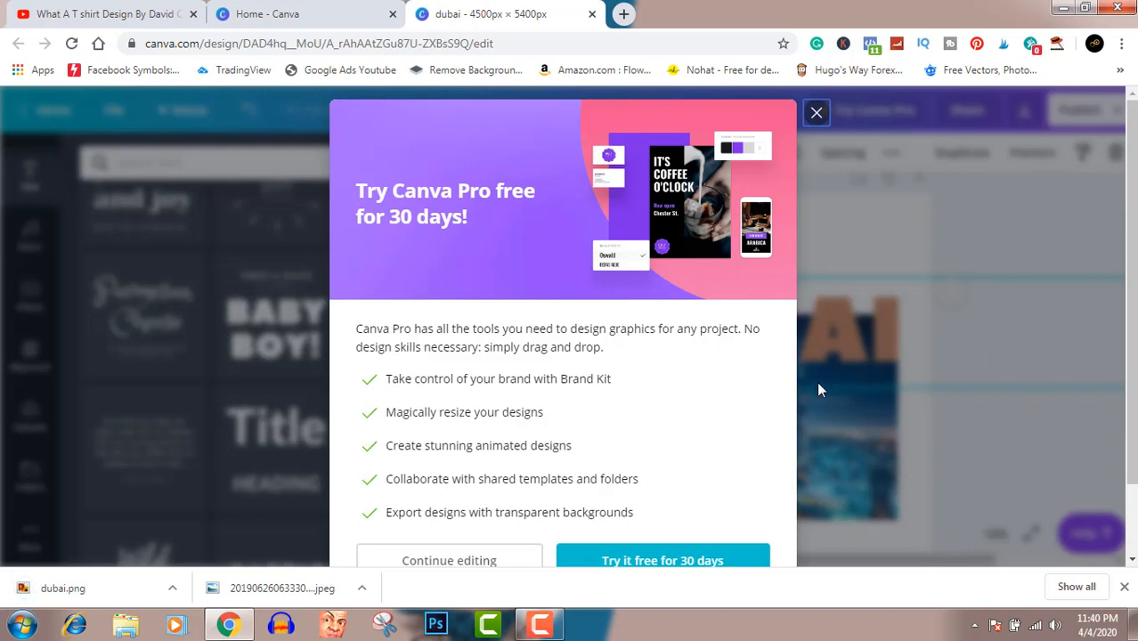
Step: Show the downloaded dubai.png in its folder and open it with Adobe Photoshop CC
{"action": "left_click", "coordinate": [175, 590]}
{"action": "left_click", "coordinate": [228, 534]}
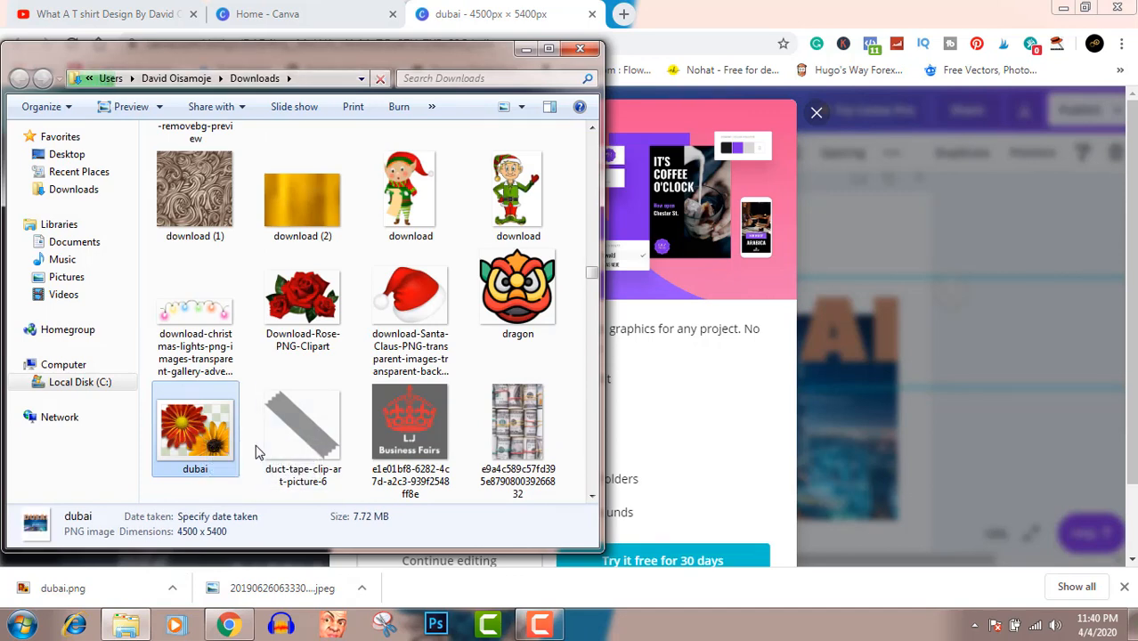
{"action": "right_click", "coordinate": [212, 426]}
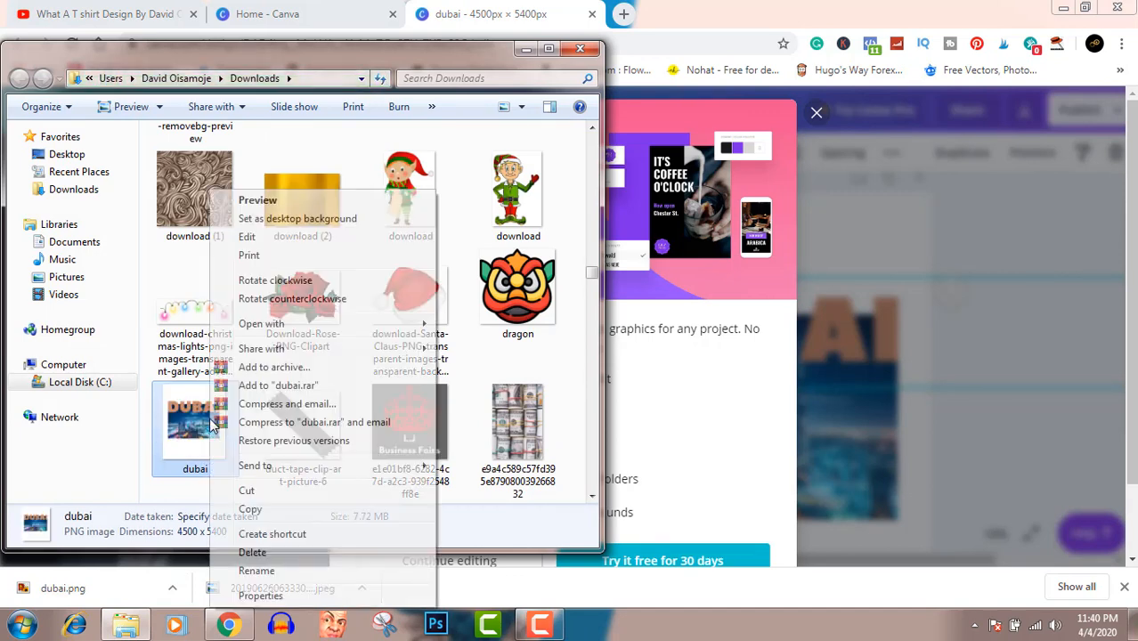
{"action": "mouse_move", "coordinate": [429, 325]}
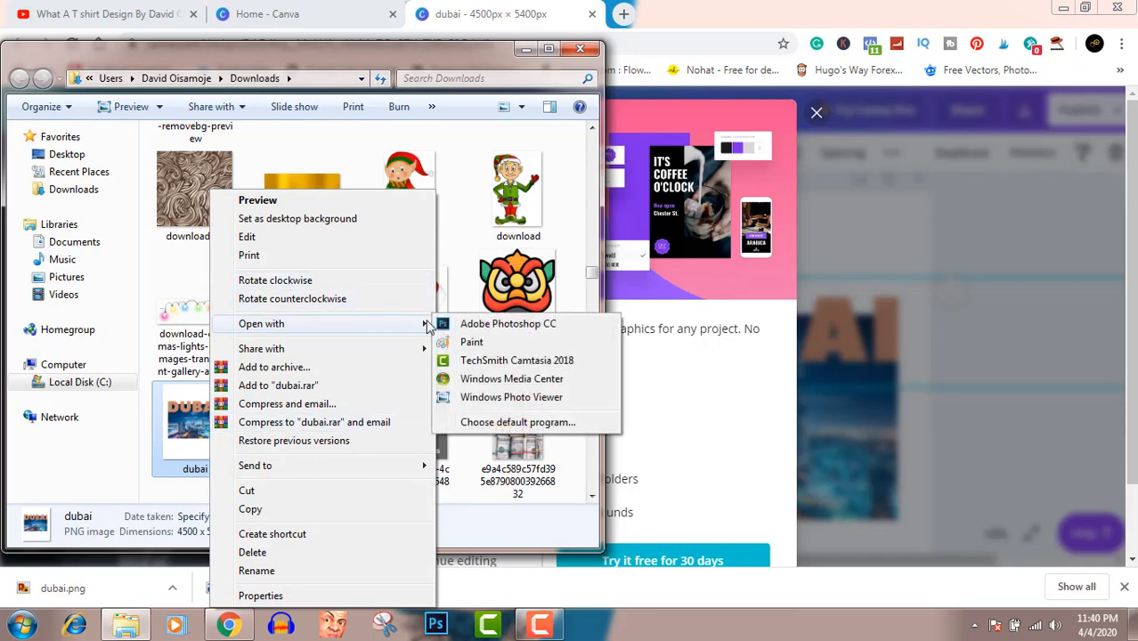
{"action": "left_click", "coordinate": [474, 325]}
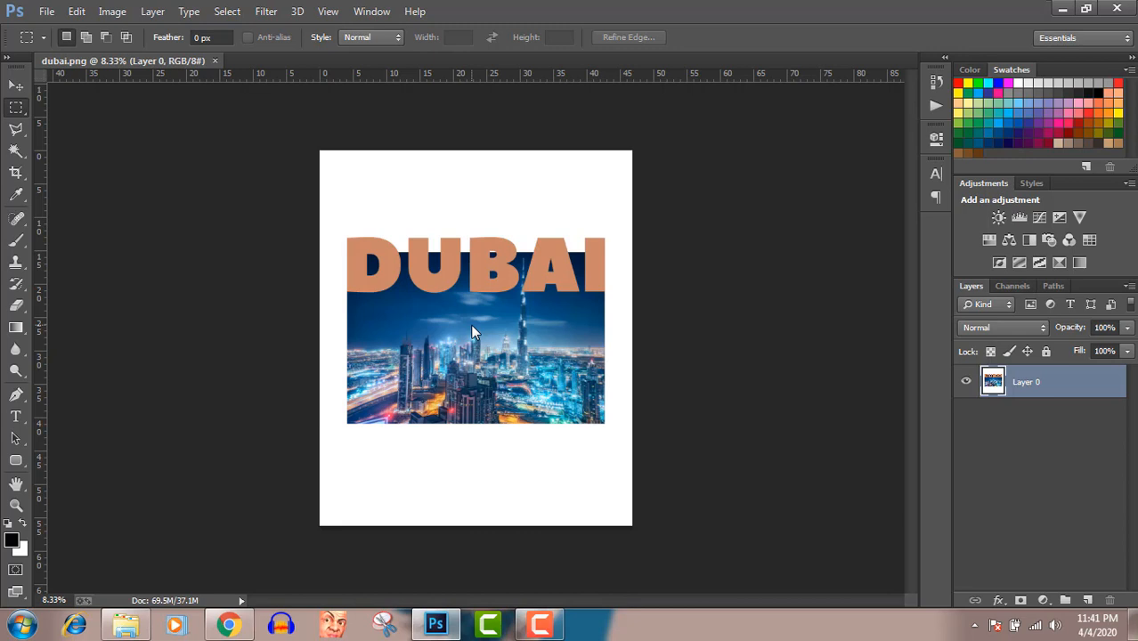
Step: Add an empty layer above the artwork and make the artwork layer, Layer 0, active again
{"action": "left_click", "coordinate": [1087, 601]}
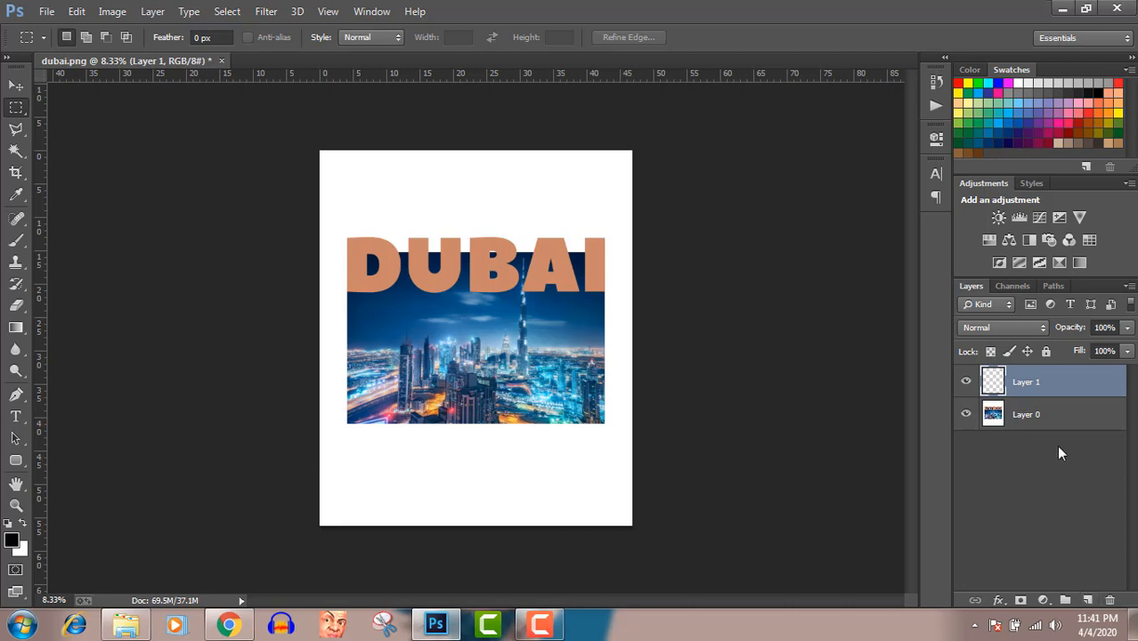
{"action": "left_click", "coordinate": [1045, 427]}
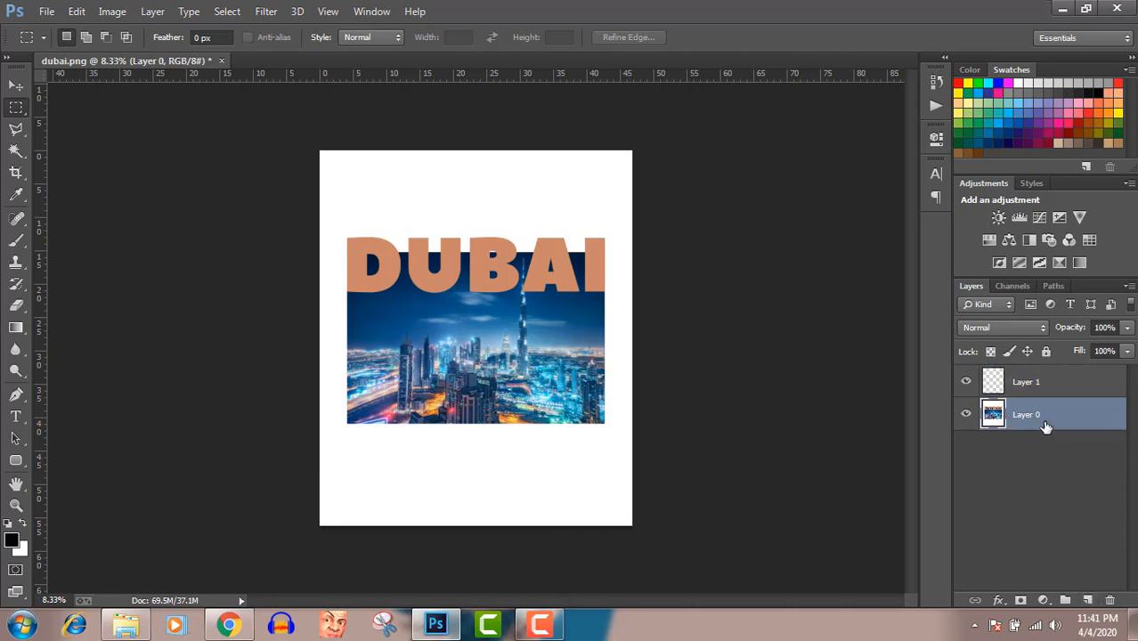
{"action": "left_click", "coordinate": [1041, 386]}
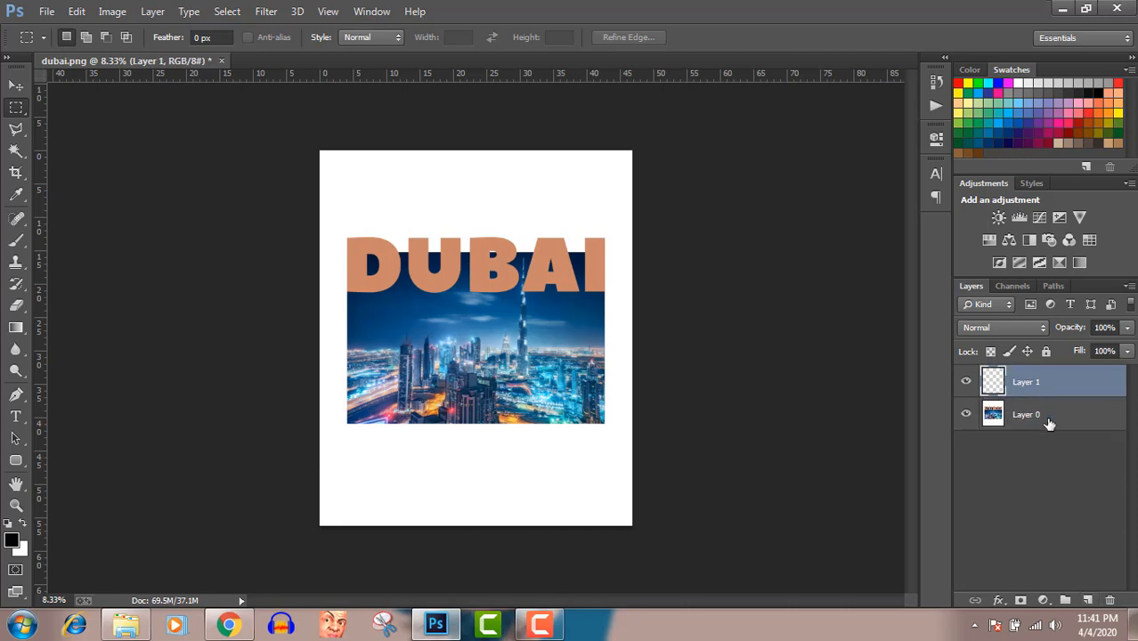
{"action": "left_click", "coordinate": [1049, 424]}
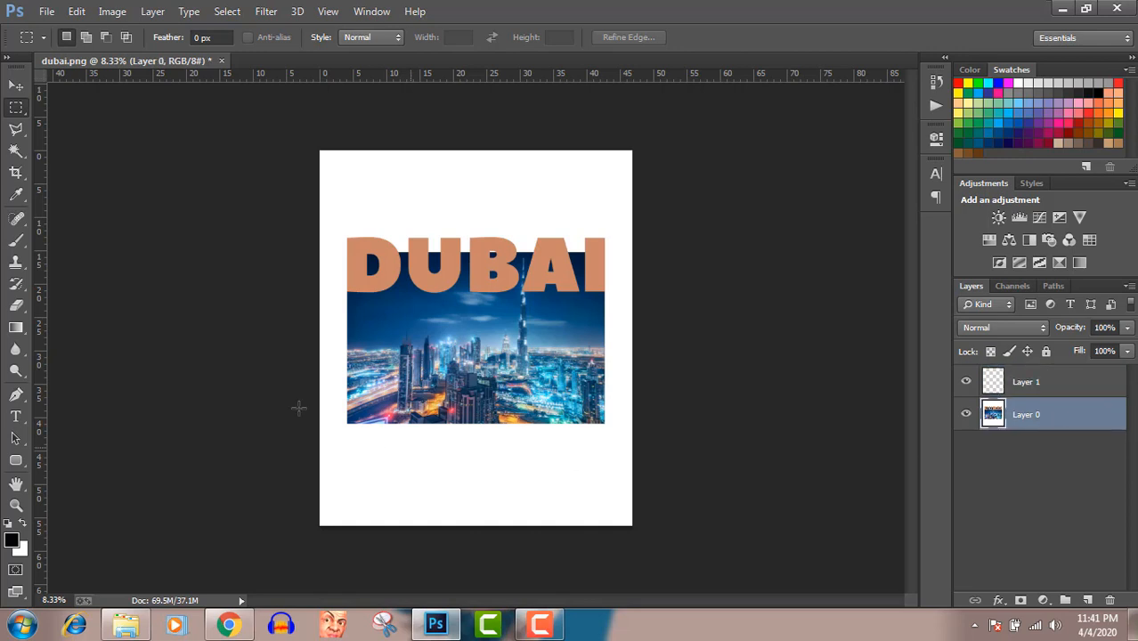
Step: Select the white background around the DUBAI artwork with the Magic Wand, delete it, clear the selection and switch to the Move tool
{"action": "left_click", "coordinate": [16, 152]}
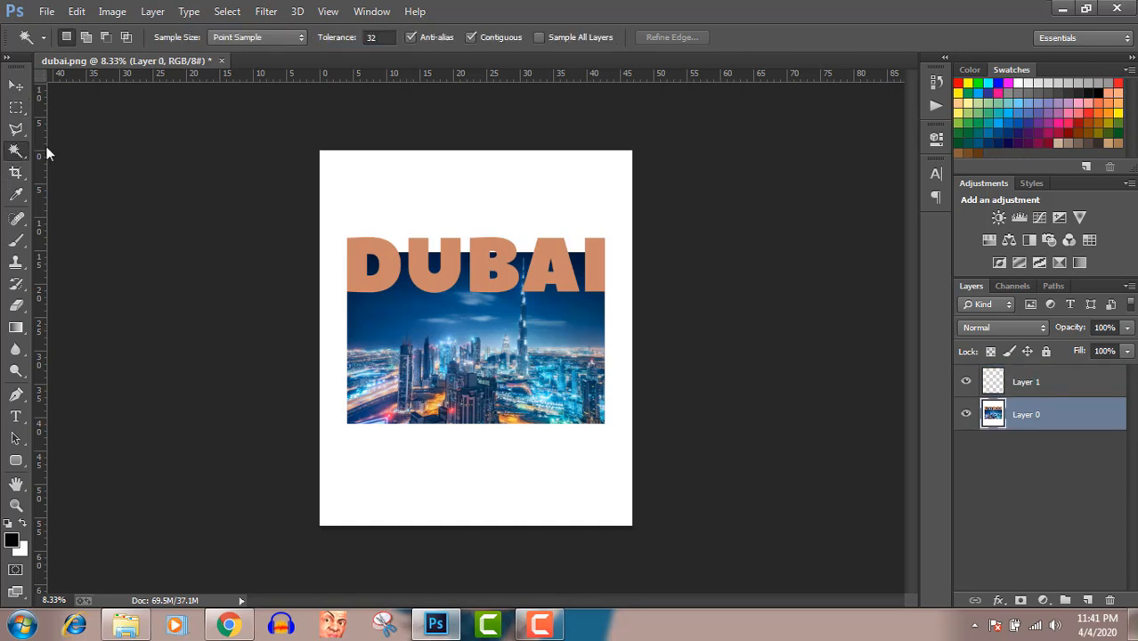
{"action": "left_click", "coordinate": [358, 191]}
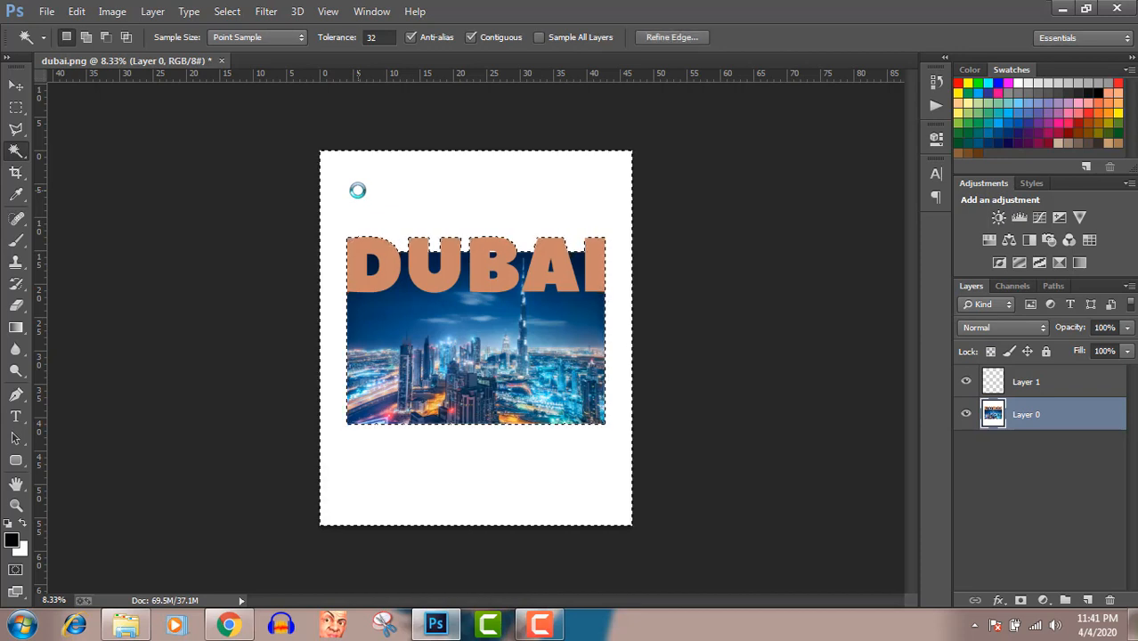
{"action": "key", "text": "Delete"}
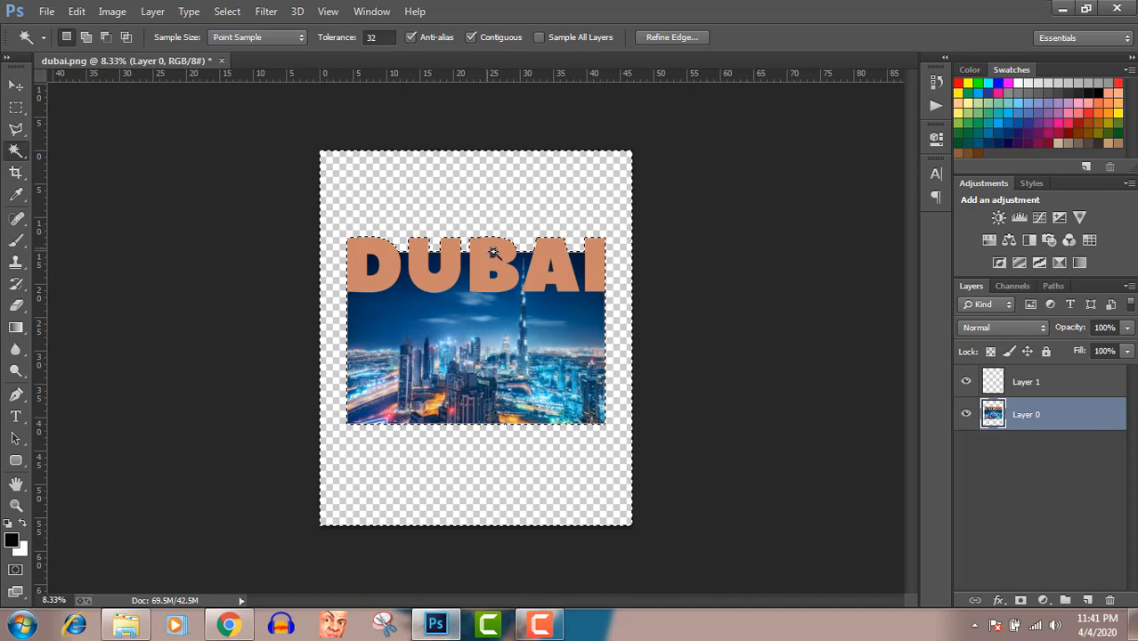
{"action": "key", "text": "ctrl+d"}
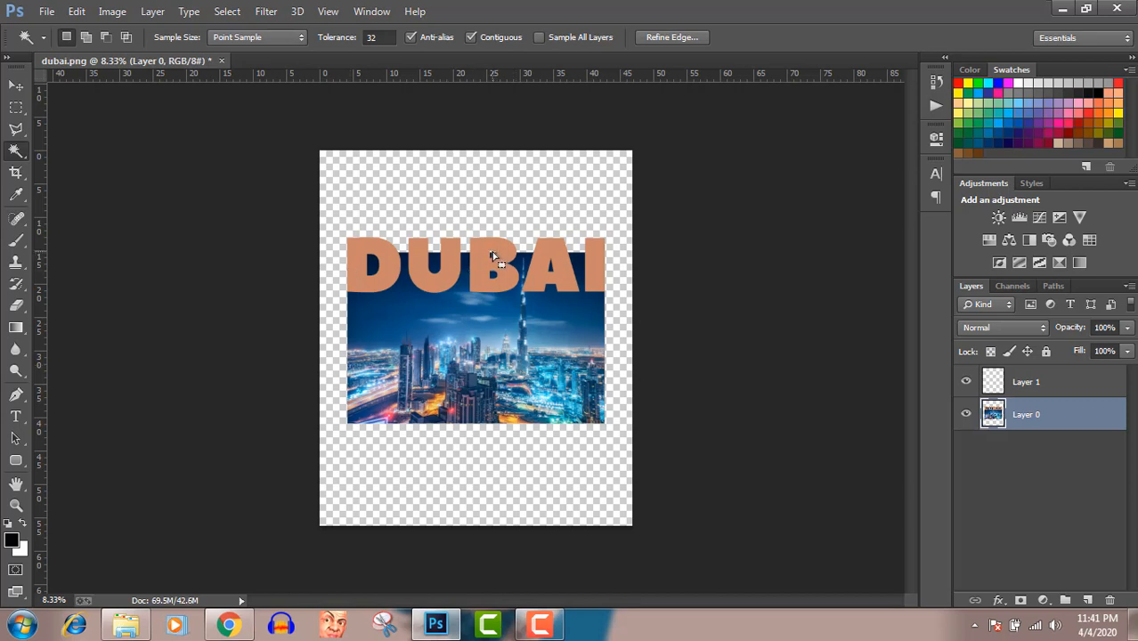
{"action": "left_click", "coordinate": [17, 86]}
Step: Save the design as PNG file dubai in the Pictures library with Smallest / Slow compression and no interlacing, without replacing the copy in Downloads
{"action": "left_click", "coordinate": [46, 11]}
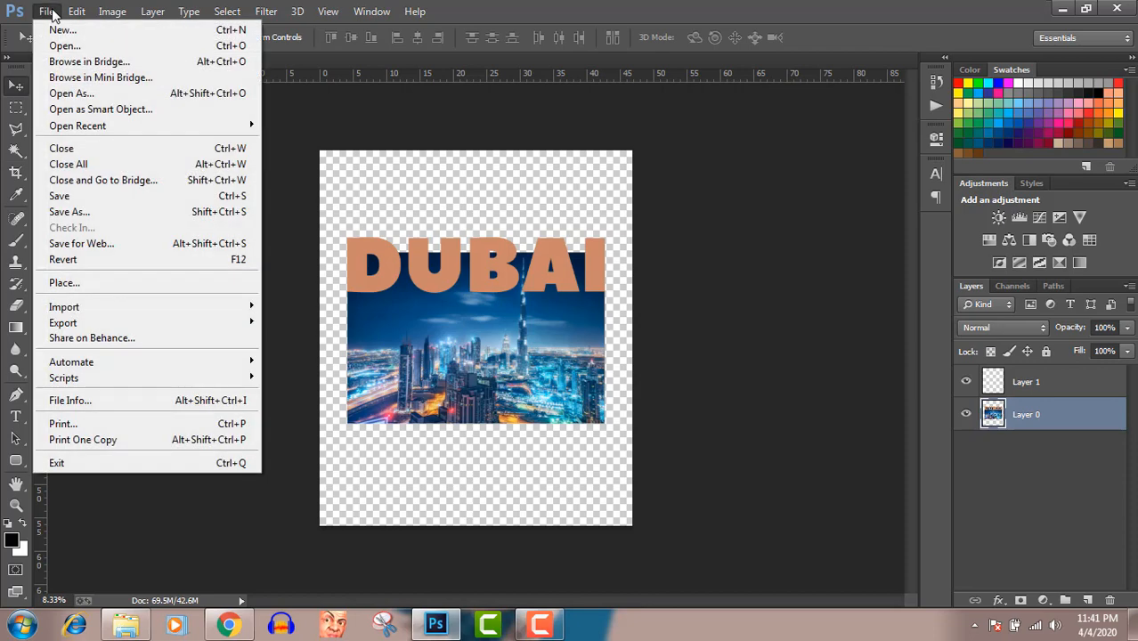
{"action": "left_click", "coordinate": [75, 212]}
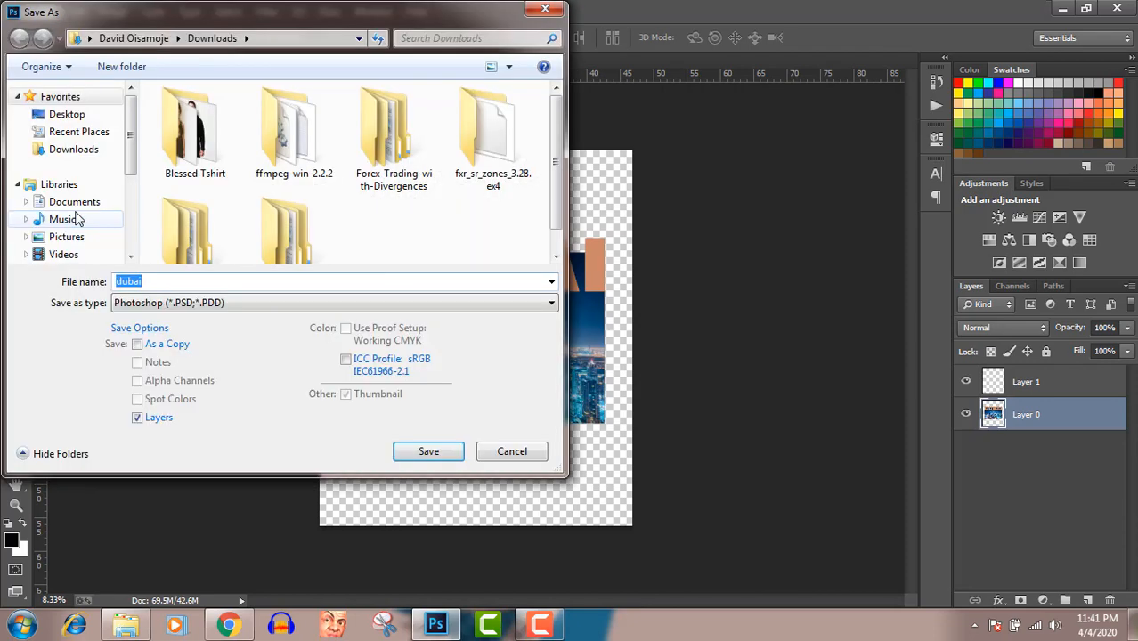
{"action": "left_click", "coordinate": [130, 304]}
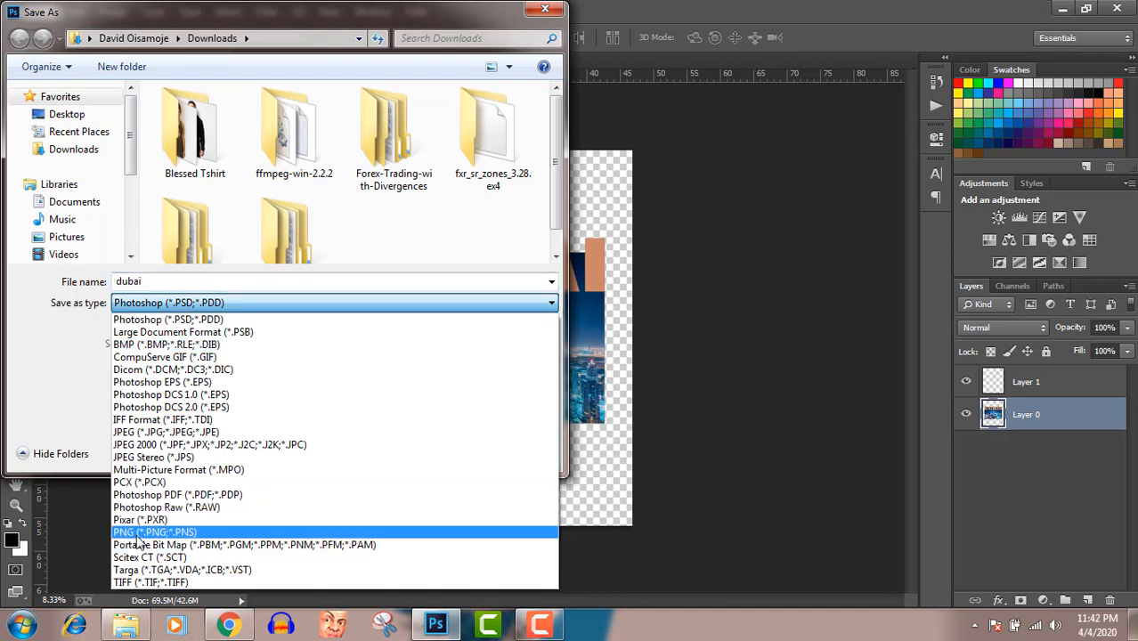
{"action": "left_click", "coordinate": [137, 534]}
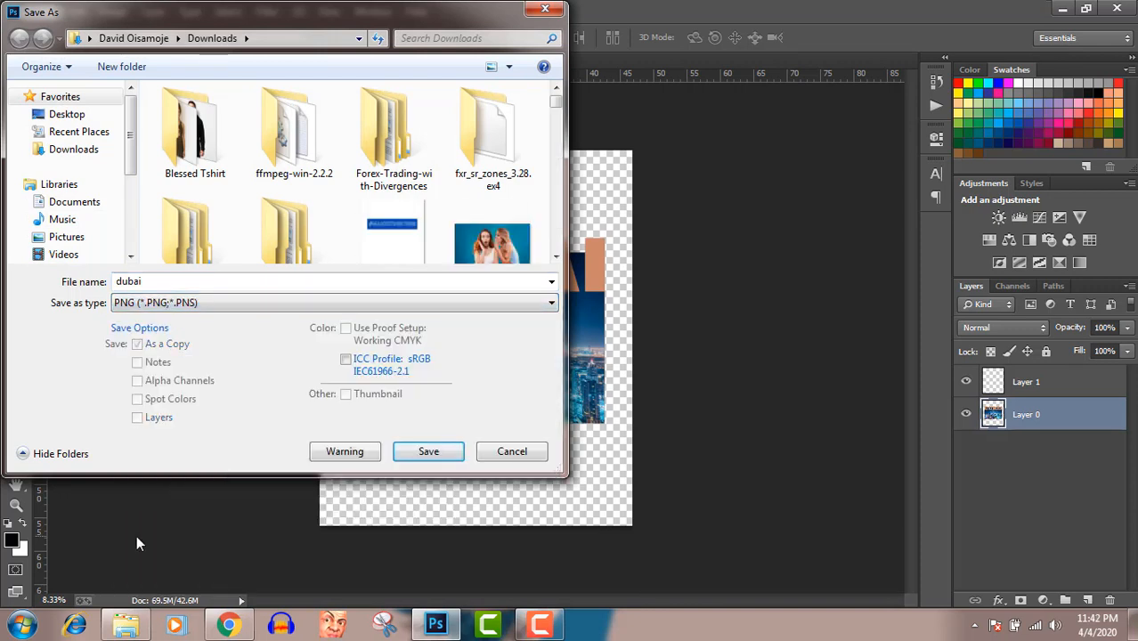
{"action": "left_click", "coordinate": [413, 455]}
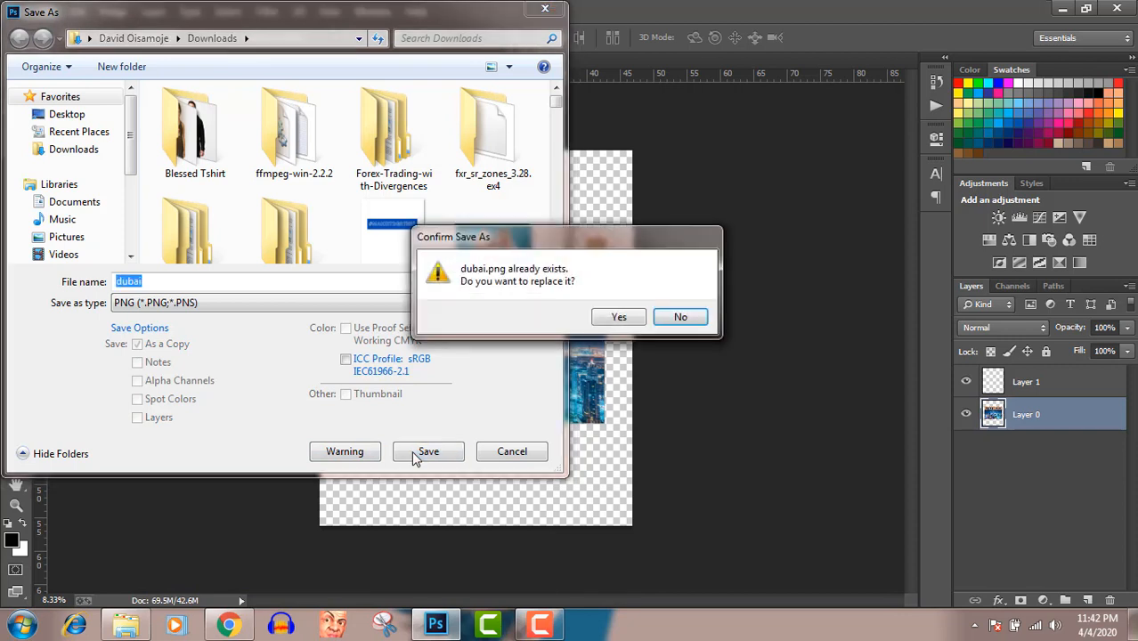
{"action": "left_click", "coordinate": [680, 318]}
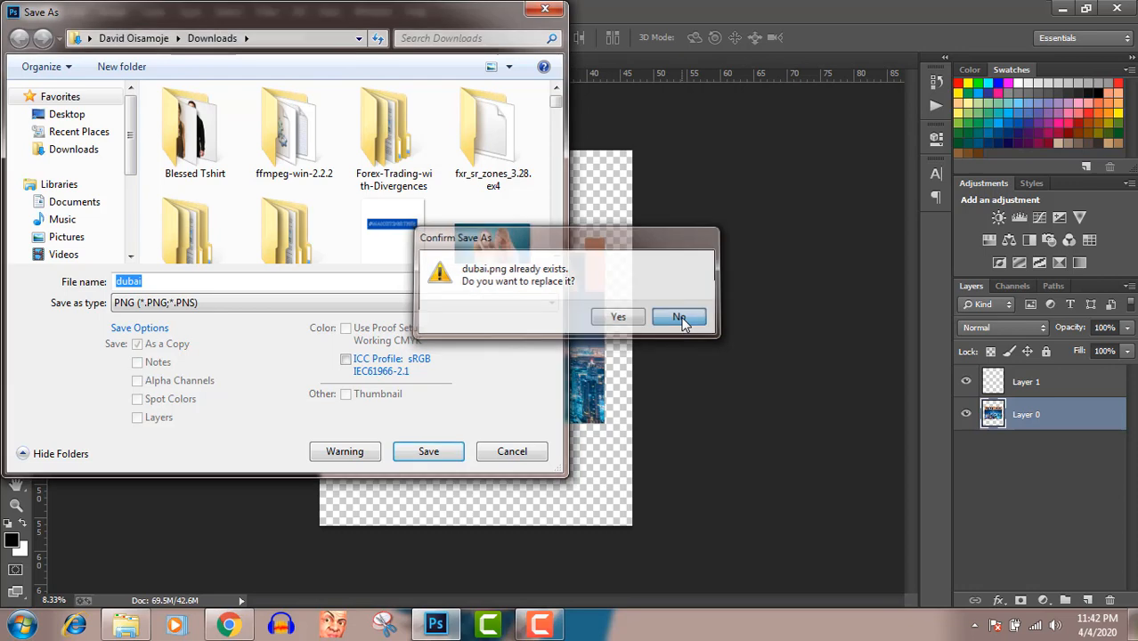
{"action": "left_click", "coordinate": [69, 239]}
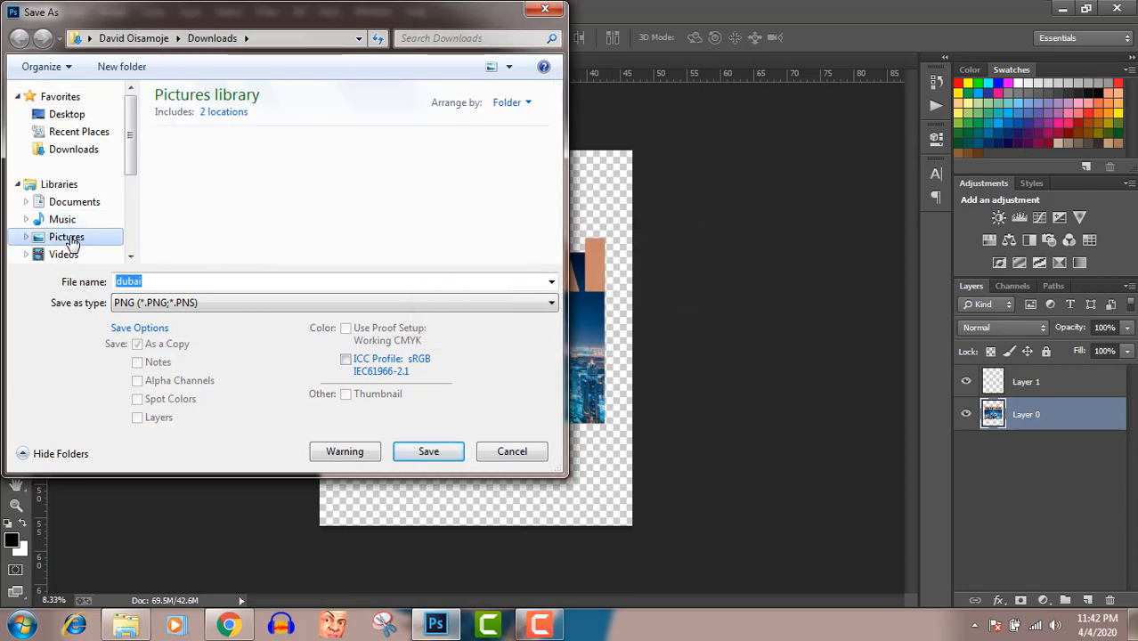
{"action": "left_click", "coordinate": [407, 451]}
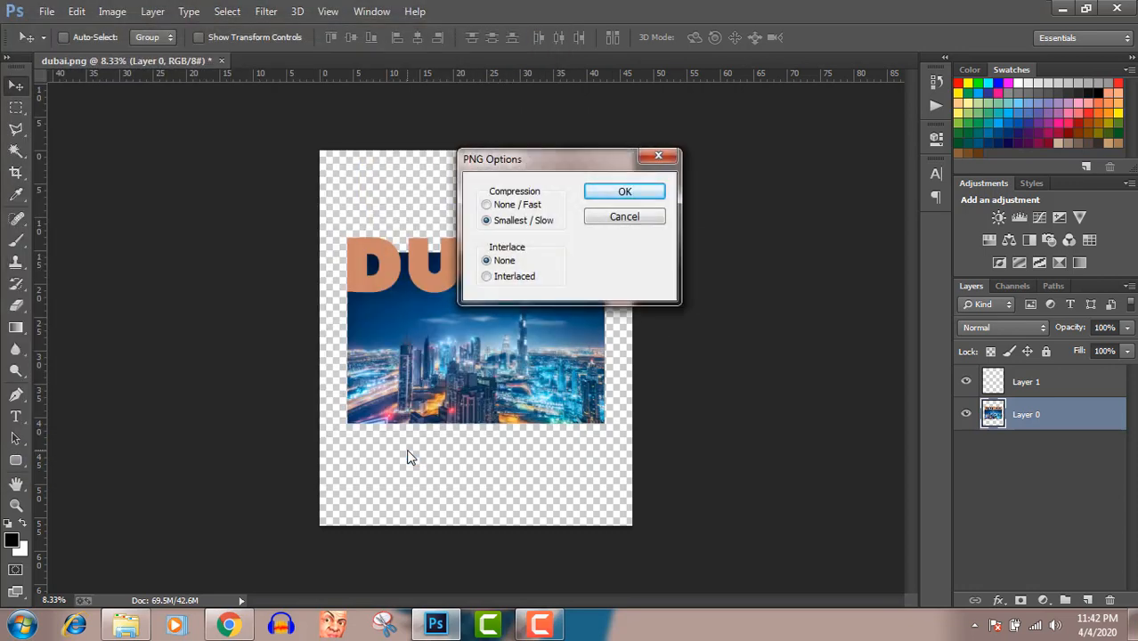
{"action": "left_click", "coordinate": [624, 193]}
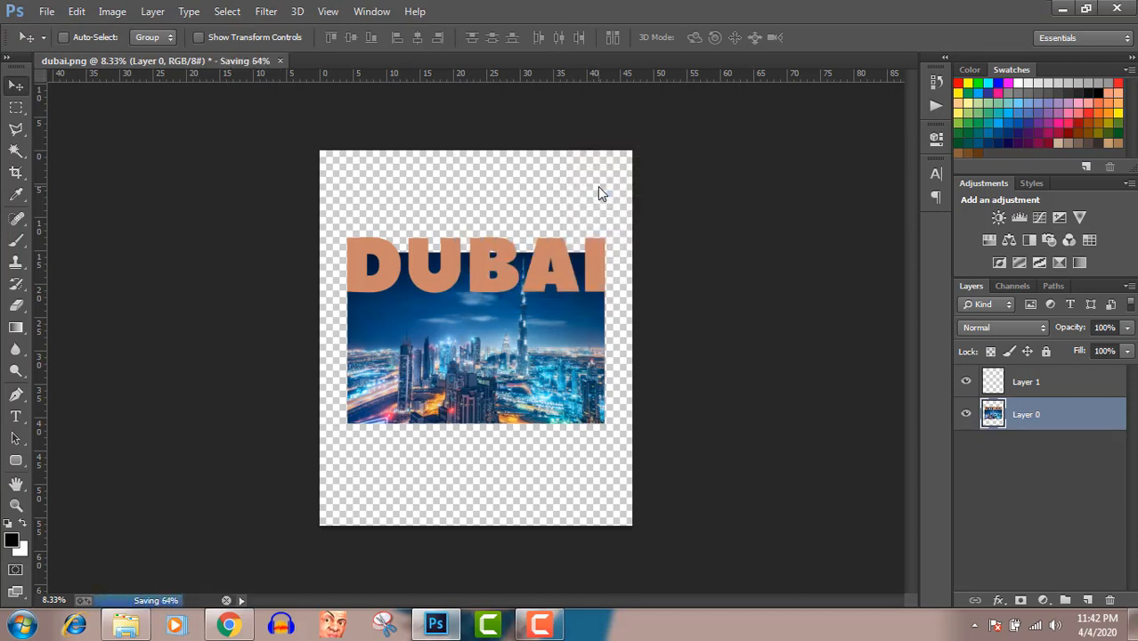
{"action": "left_click", "coordinate": [550, 636]}
{"action": "left_click", "coordinate": [549, 636]}
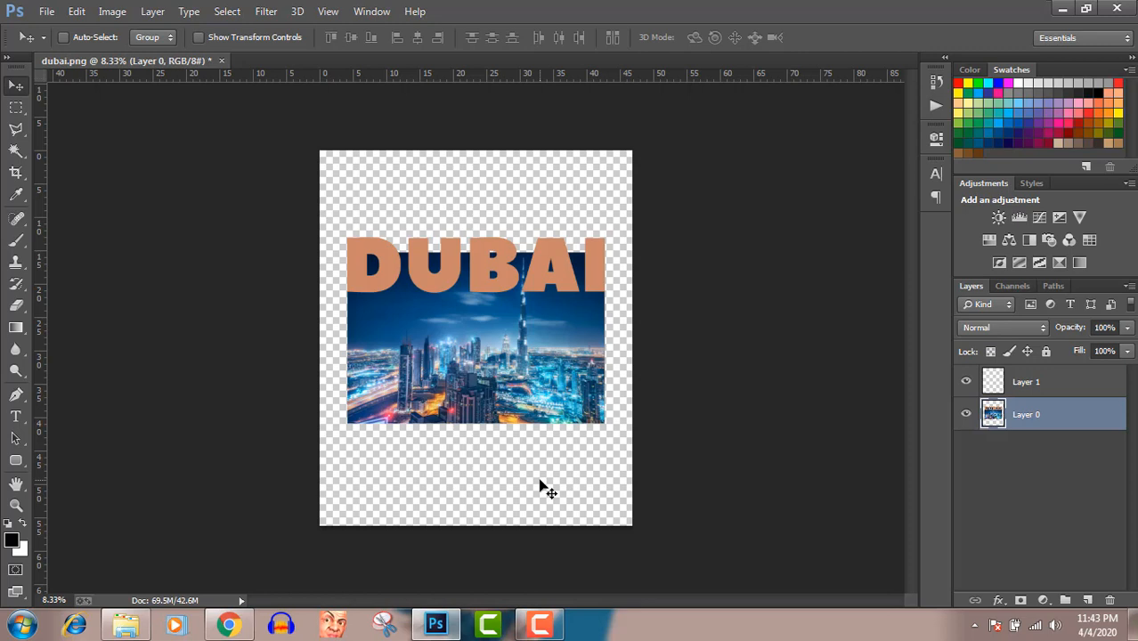
{"action": "left_click", "coordinate": [545, 622]}
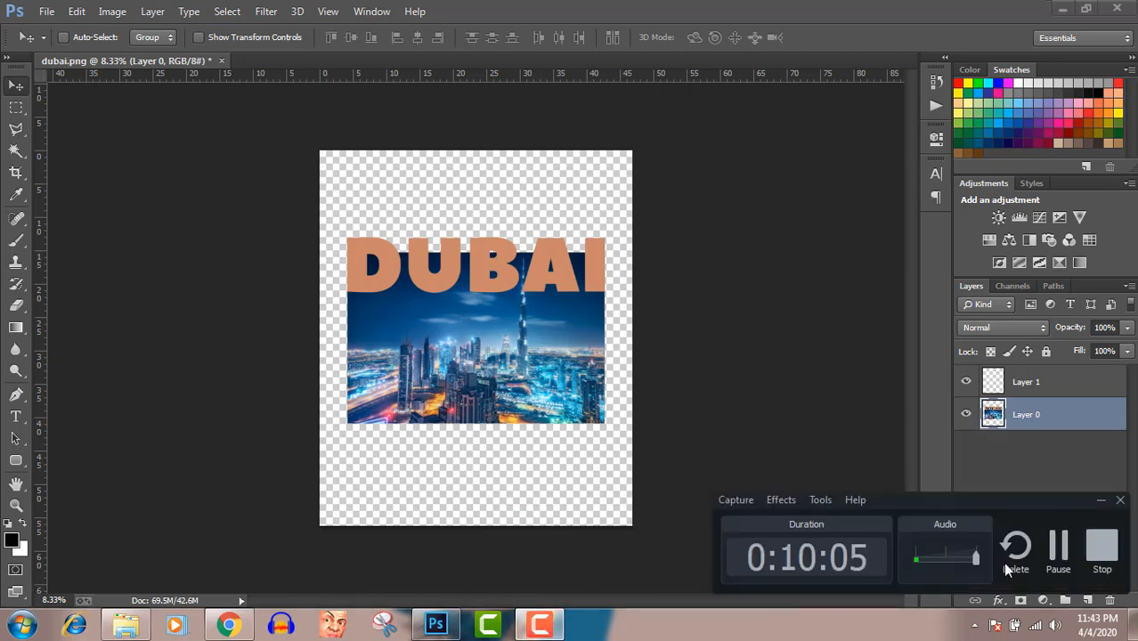
{"action": "left_click", "coordinate": [1103, 556]}
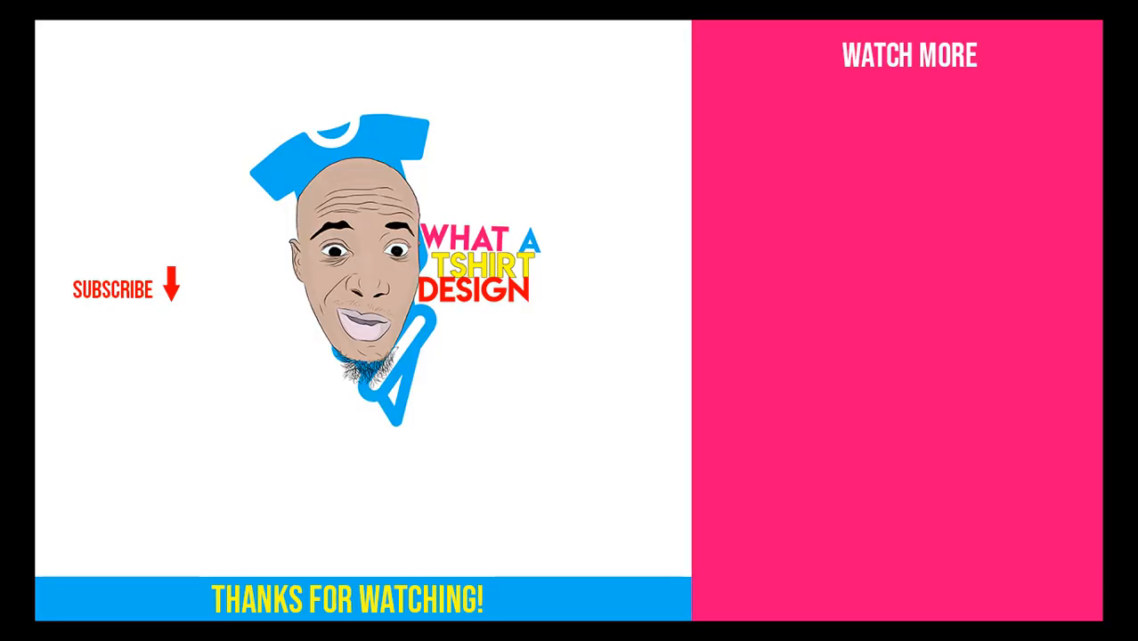